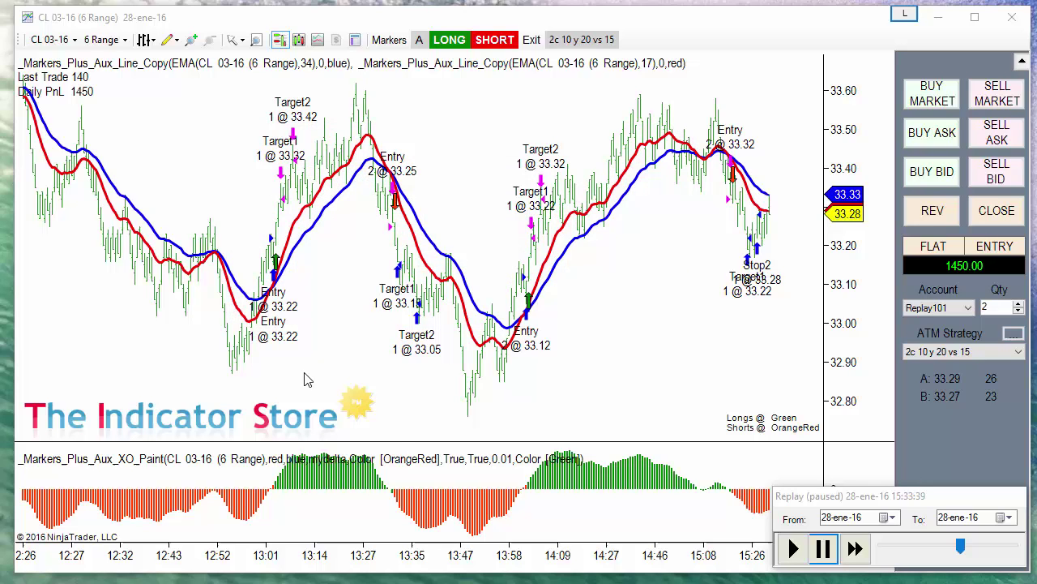
# Remove all three applied indicators, including EMA 17, leaving the CL 03-16 chart with plain price bars.
pyautogui.rightClick(350, 361)
pyautogui.click(419, 422)
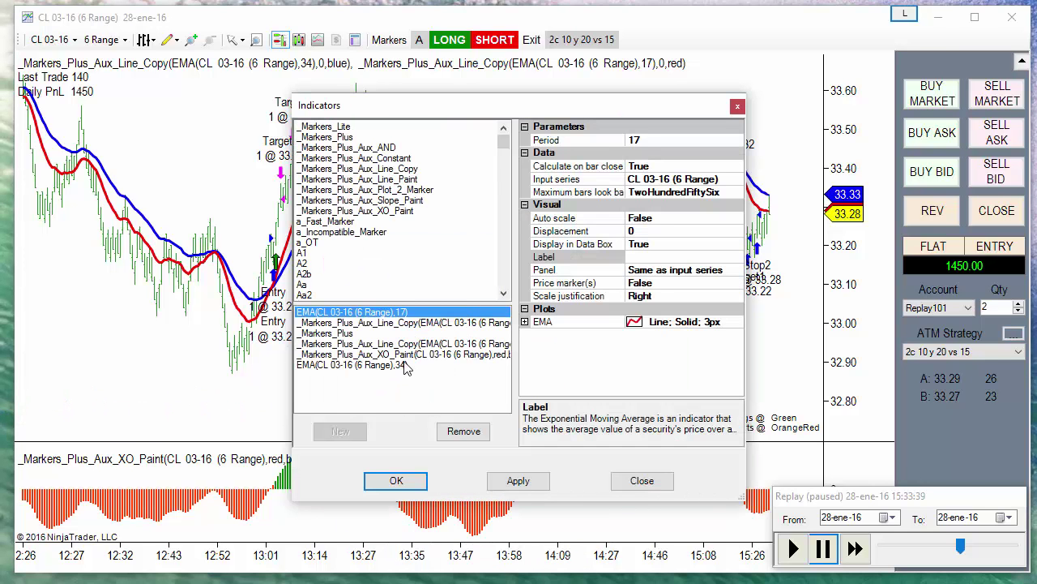
pyautogui.click(464, 432)
pyautogui.click(464, 432)
pyautogui.click(464, 432)
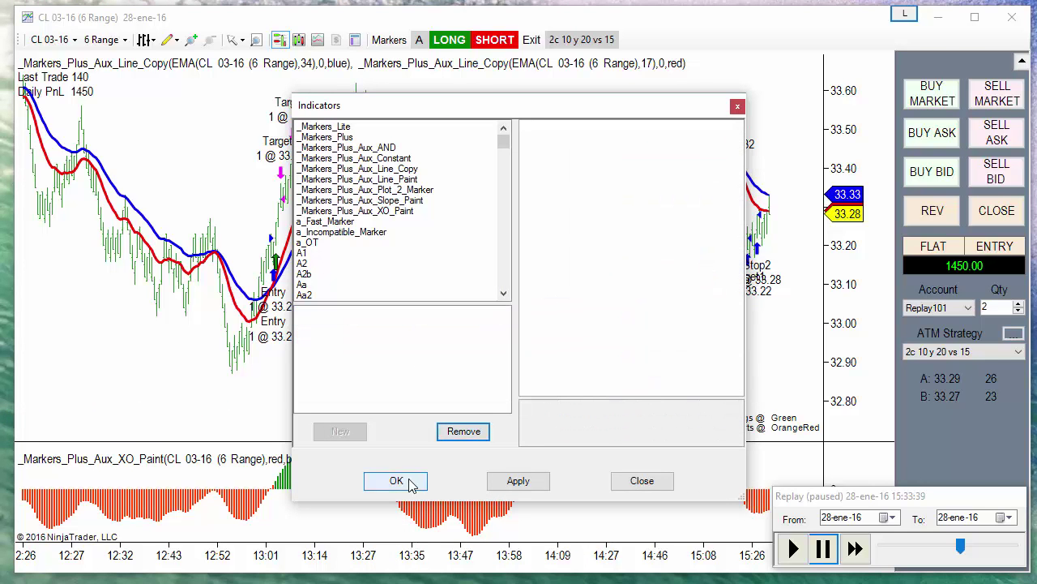
pyautogui.click(396, 481)
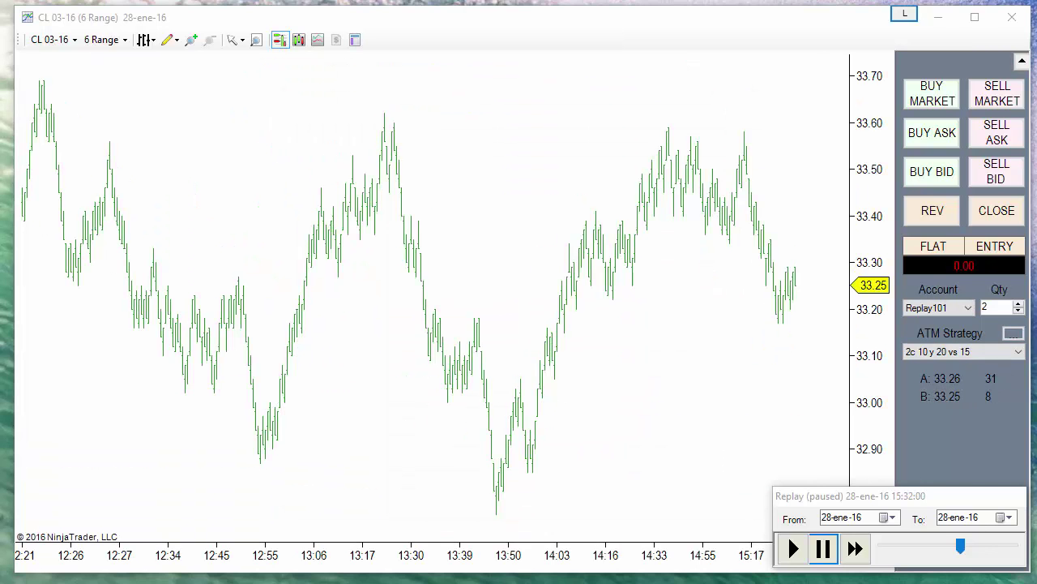
# Hide Chart Trader and add a _Markers_Plus_Aux_Line_Copy indicator to the chart.
pyautogui.click(1022, 62)
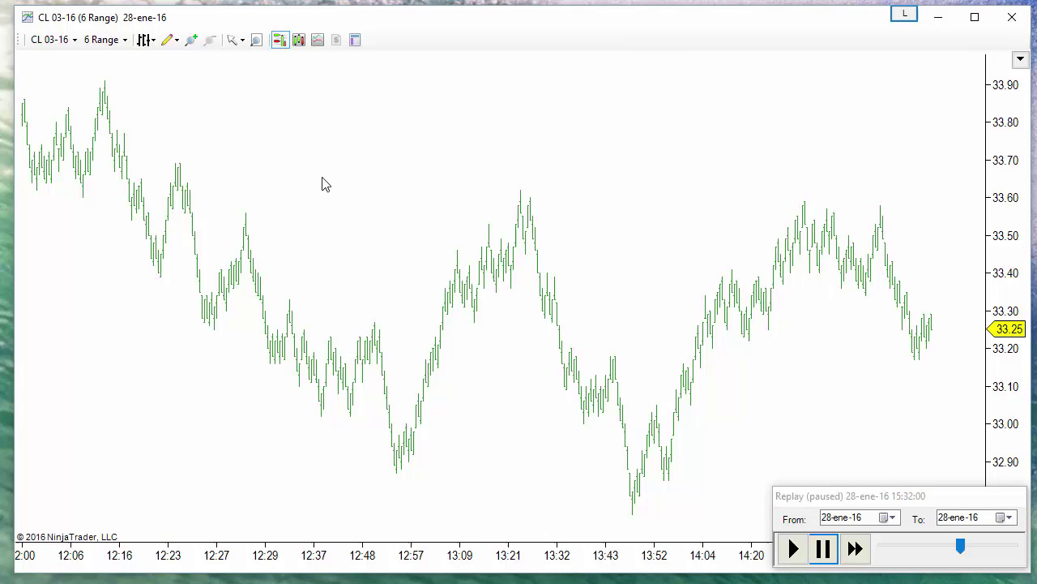
pyautogui.rightClick(321, 185)
pyautogui.click(374, 243)
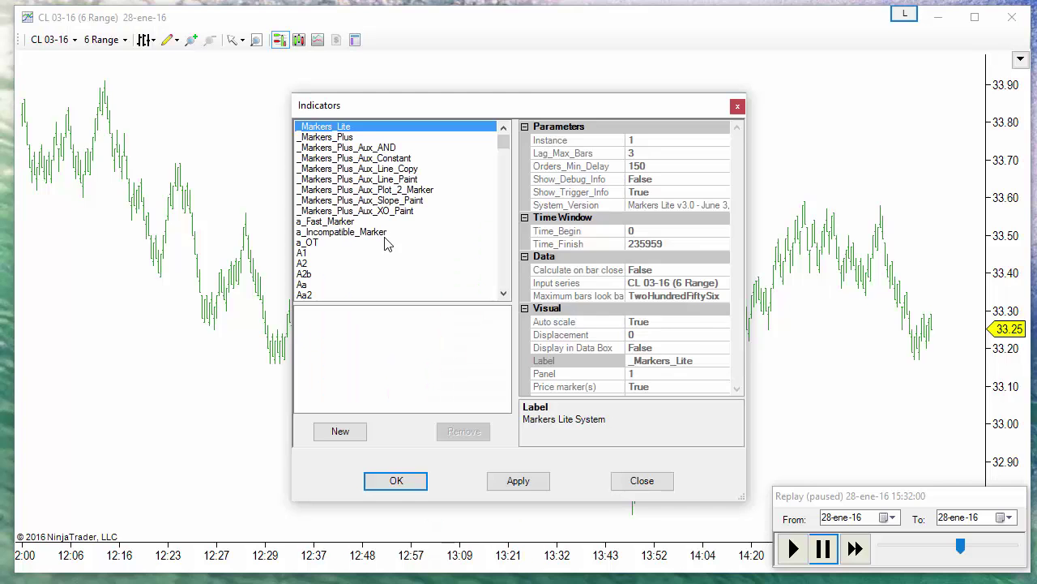
pyautogui.click(328, 222)
pyautogui.press('e')
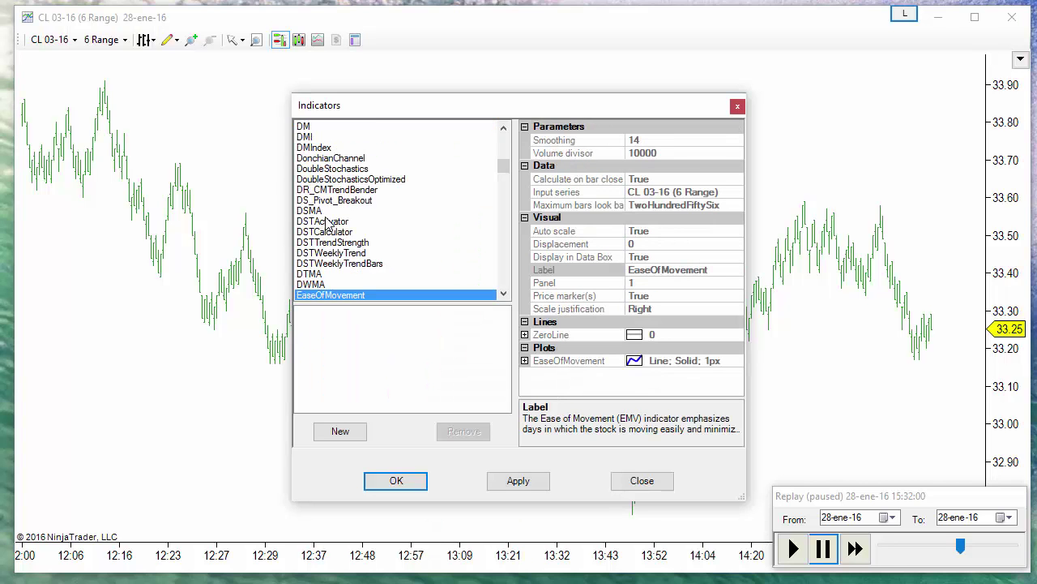
pyautogui.scroll(-6, 326, 221)
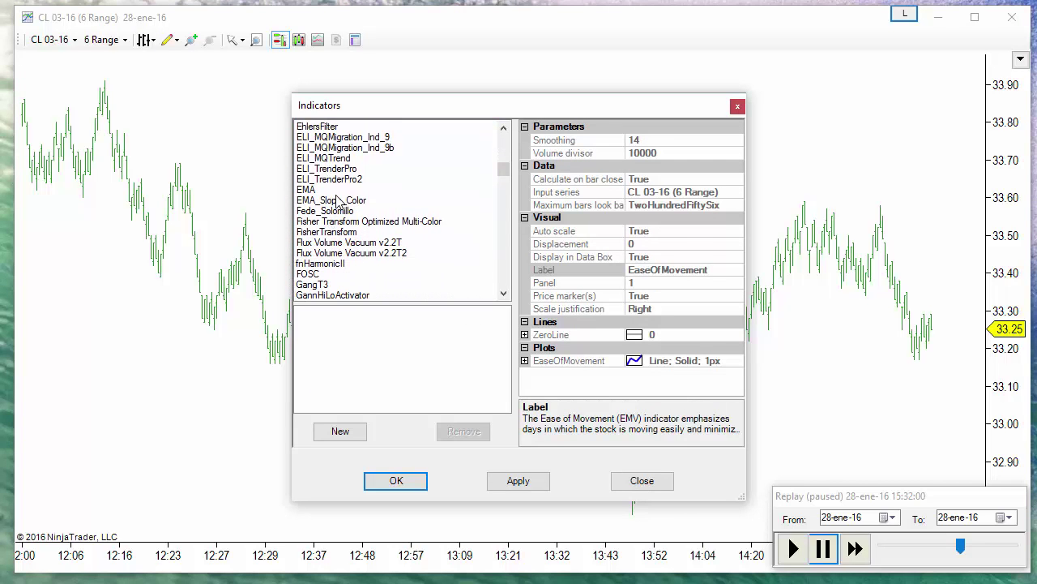
pyautogui.click(338, 200)
pyautogui.scroll(7, 335, 226)
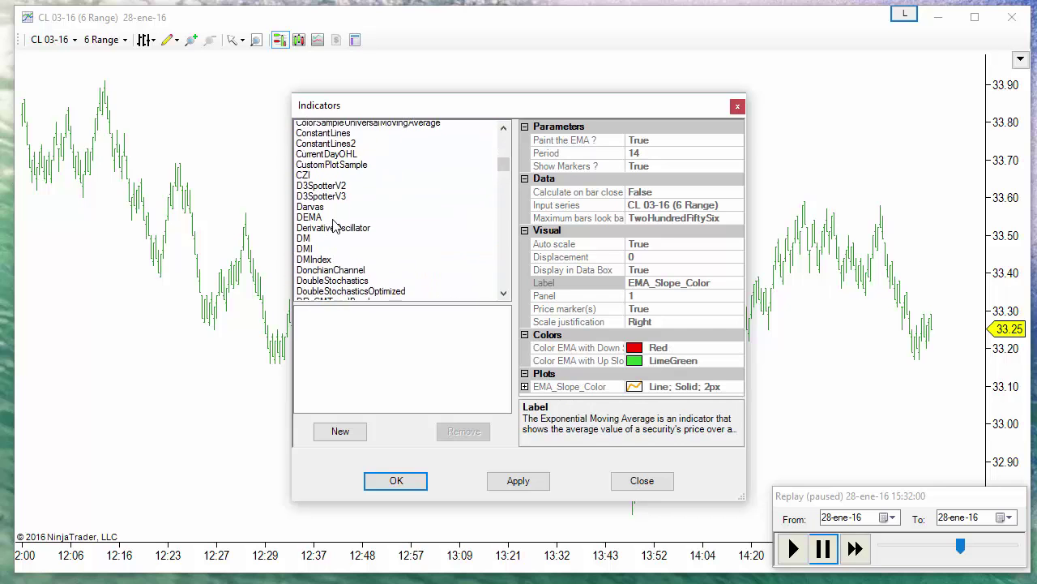
pyautogui.scroll(15, 333, 225)
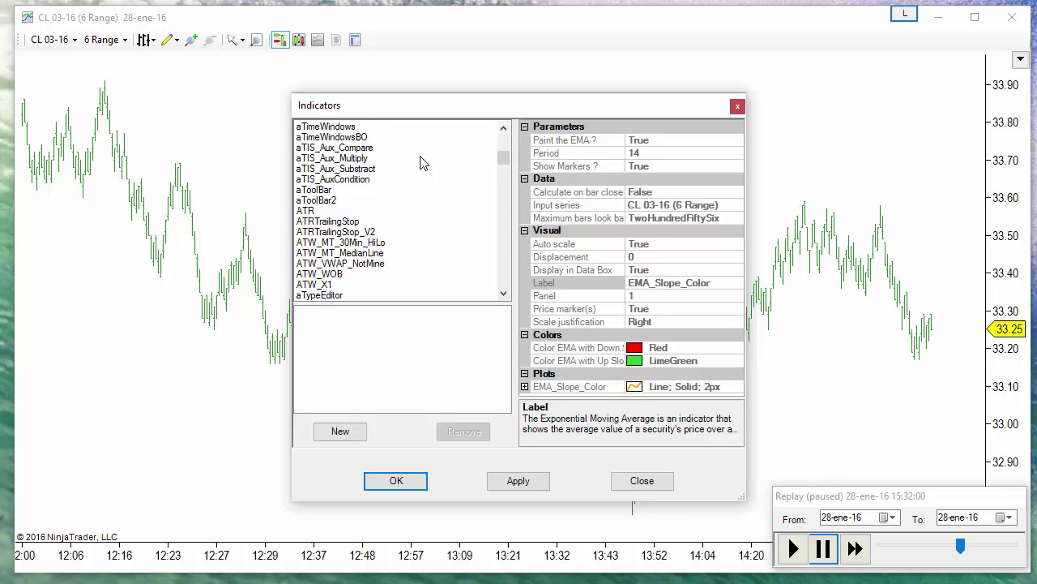
pyautogui.moveTo(508, 158); pyautogui.dragTo(509, 133)
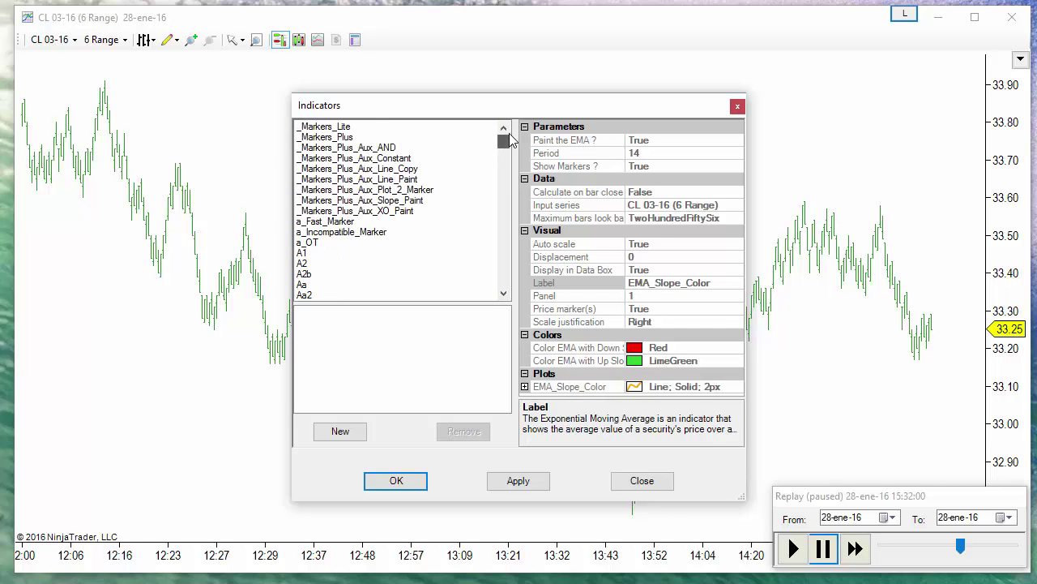
pyautogui.doubleClick(415, 169)
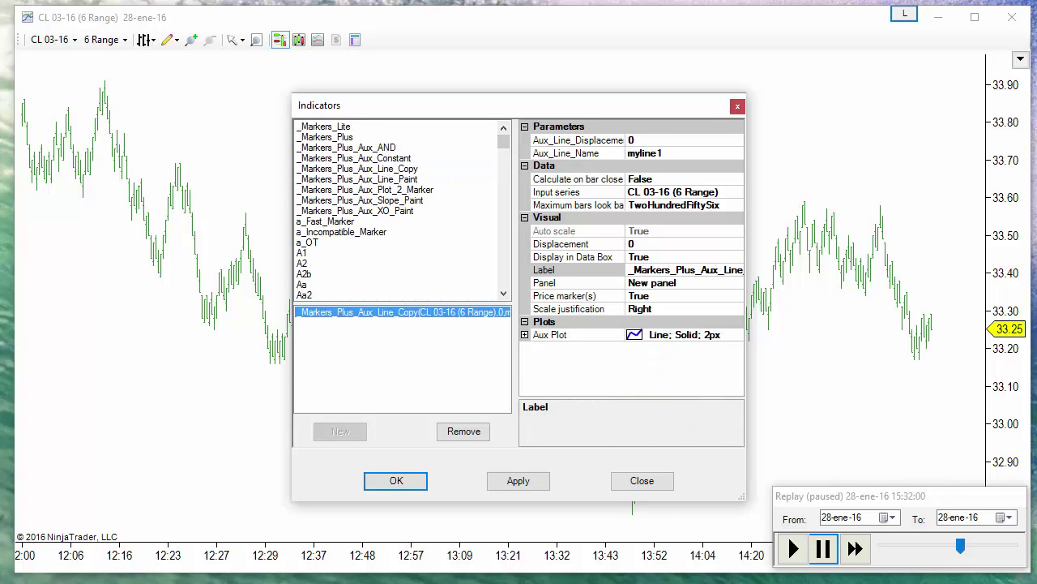
# Name the line copy 'red' and choose EMA as its input series, ready to set the period.
pyautogui.click(681, 154)
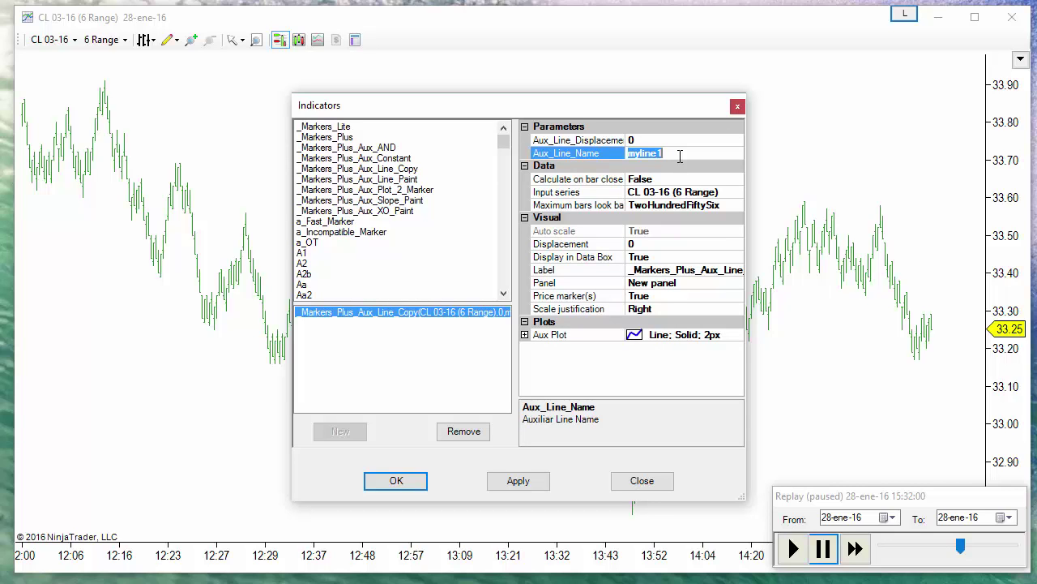
pyautogui.write('red')
pyautogui.click(736, 195)
pyautogui.click(737, 194)
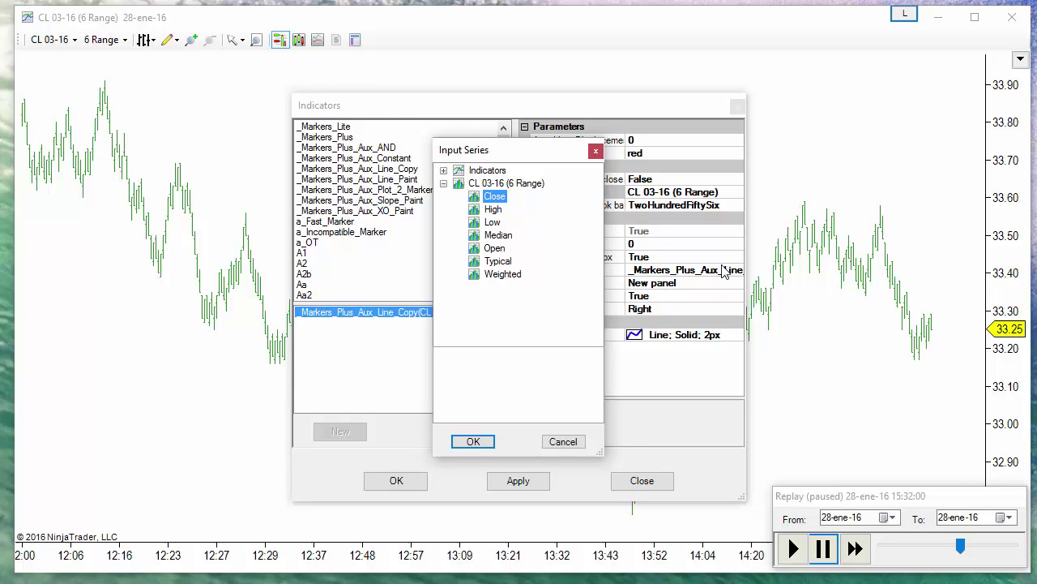
pyautogui.click(445, 170)
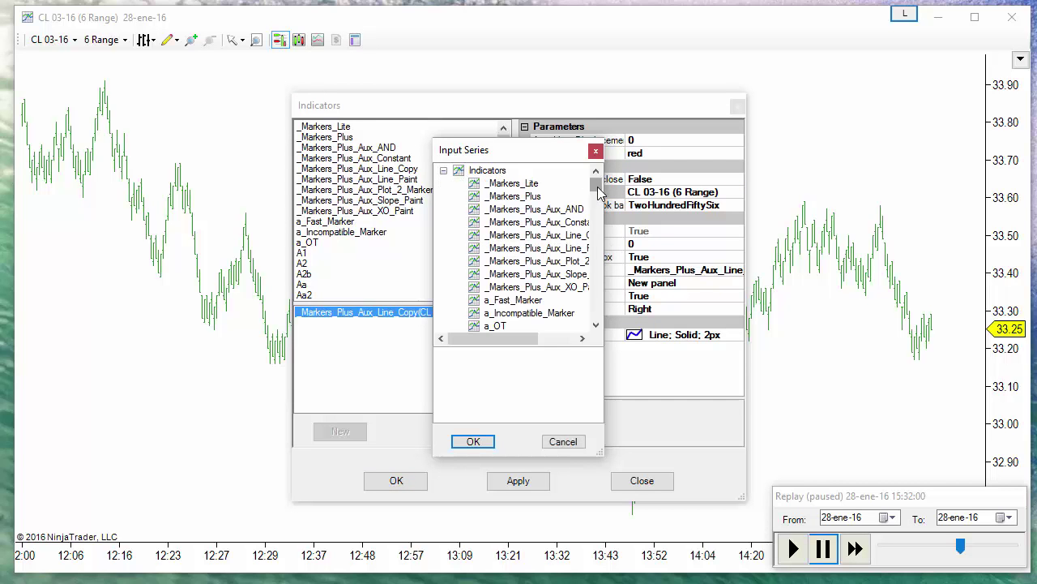
pyautogui.moveTo(599, 185); pyautogui.dragTo(599, 209)
pyautogui.click(528, 214)
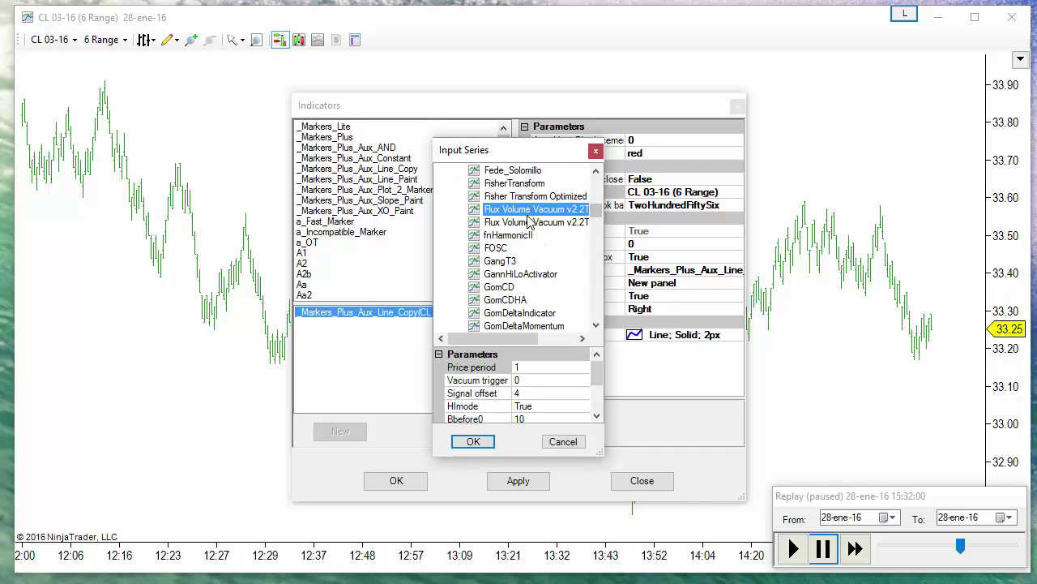
pyautogui.press('pageup')
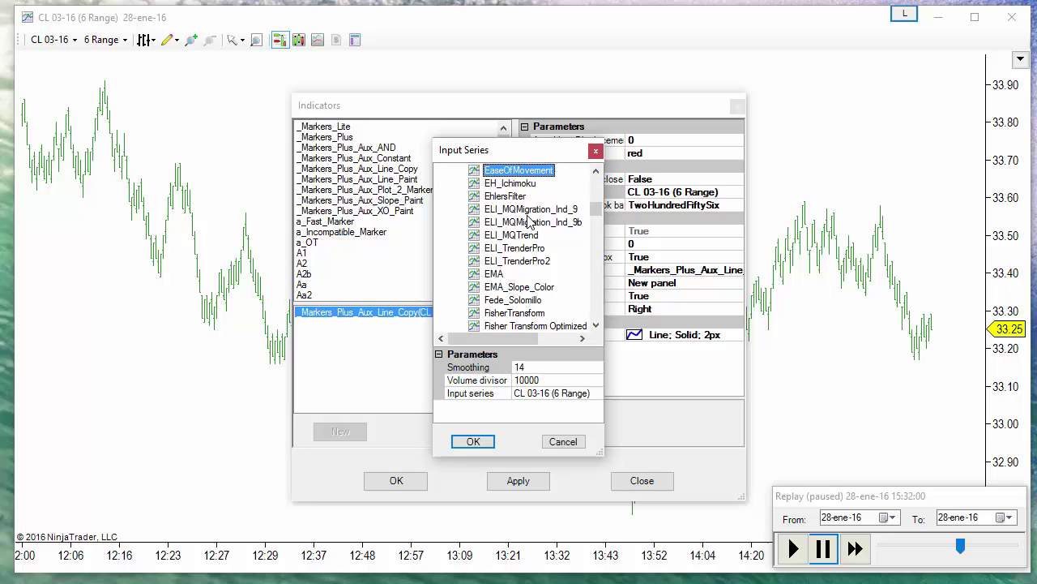
pyautogui.click(494, 274)
pyautogui.click(528, 365)
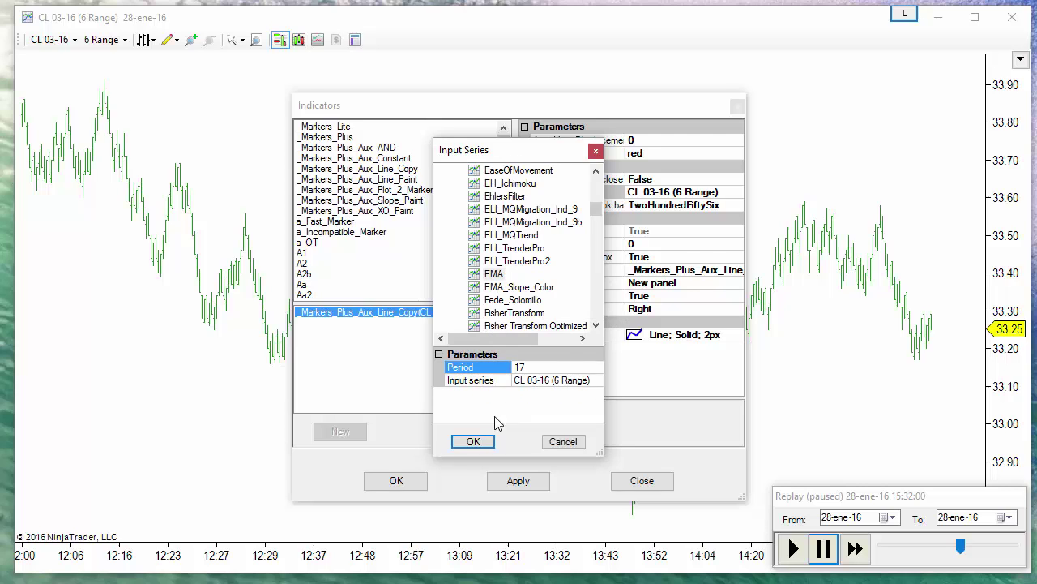
# Confirm EMA 17 as the input series and set the line's plot colour to red.
pyautogui.click(475, 441)
pyautogui.click(525, 335)
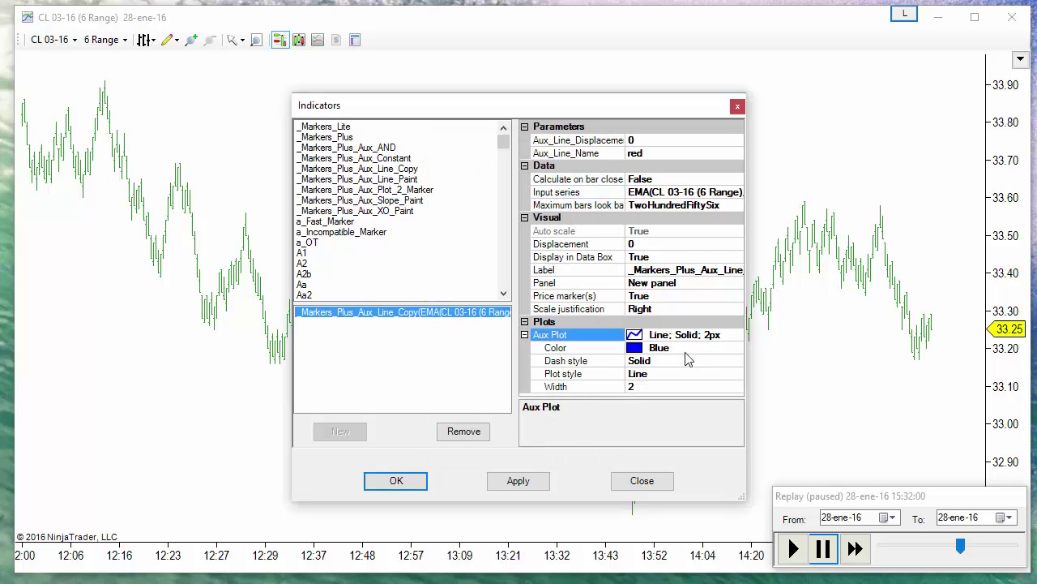
pyautogui.click(612, 348)
pyautogui.write('red')
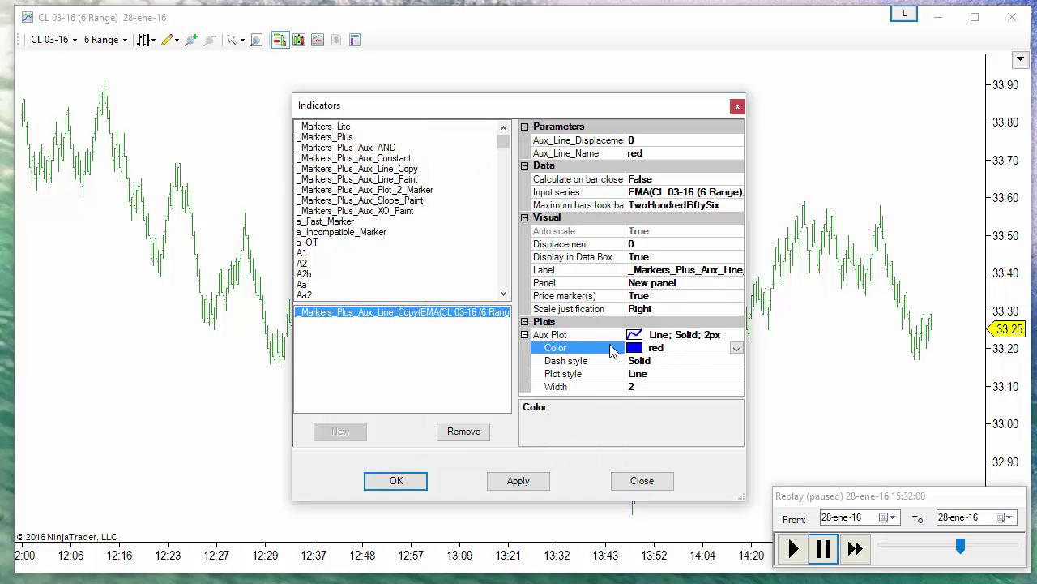
# Add a second Aux Line Copy named 'blue' with an EMA 34 input series.
pyautogui.doubleClick(377, 168)
pyautogui.click(706, 150)
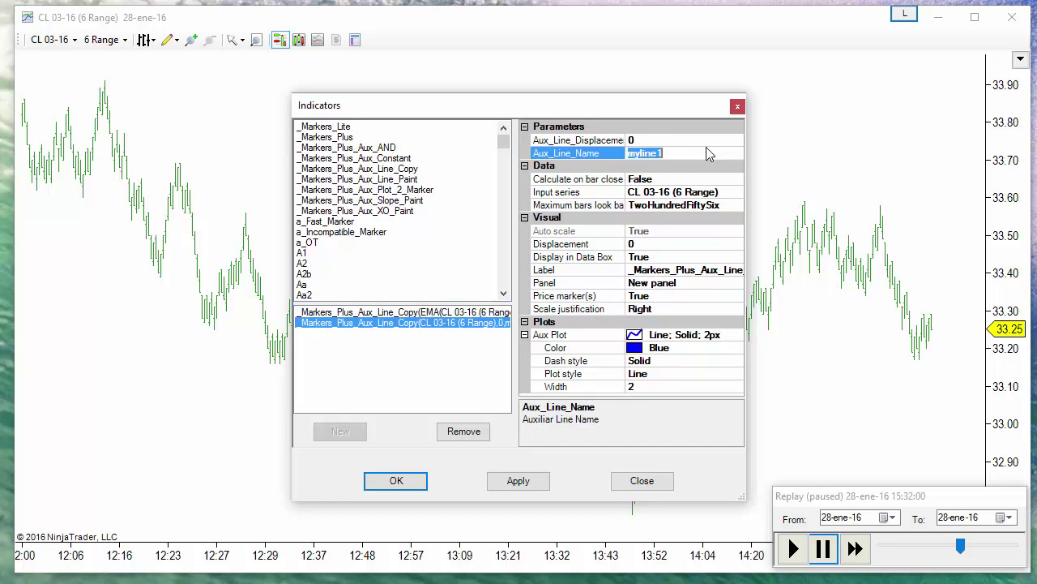
pyautogui.write('blue')
pyautogui.click(727, 194)
pyautogui.click(736, 193)
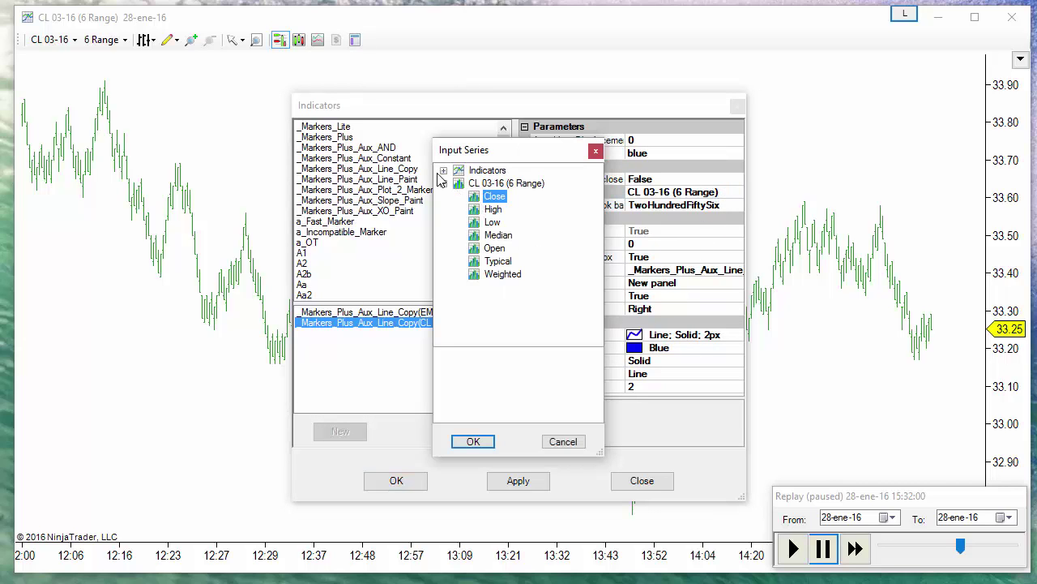
pyautogui.click(444, 171)
pyautogui.click(488, 222)
pyautogui.press('e')
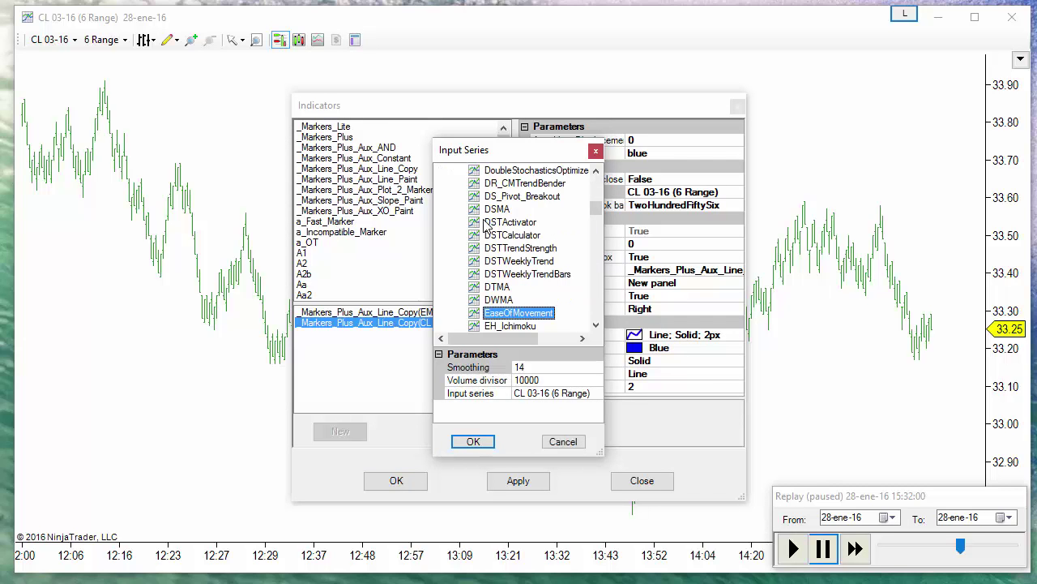
pyautogui.scroll(-5, 495, 239)
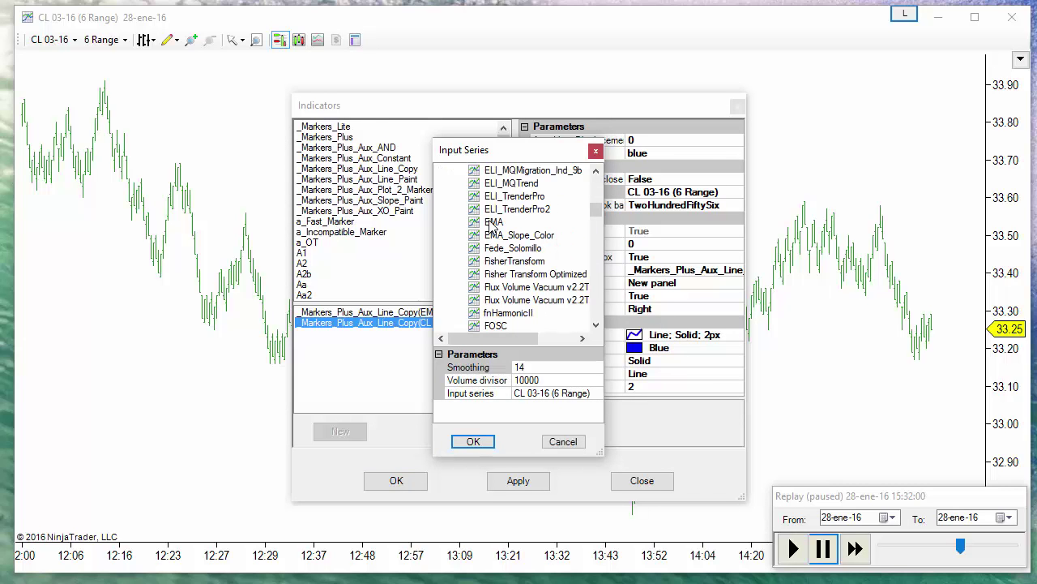
pyautogui.click(494, 222)
pyautogui.click(539, 368)
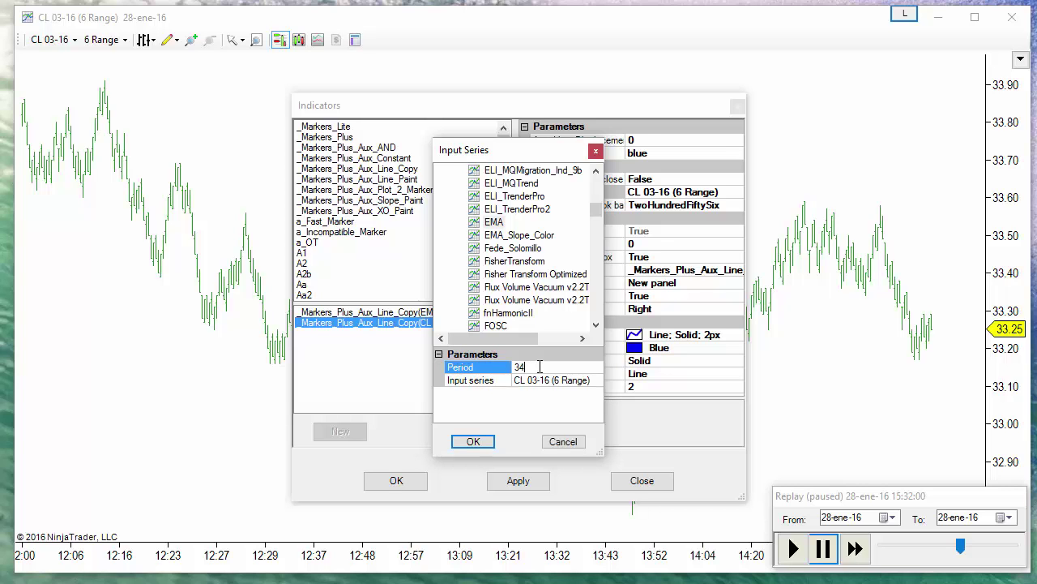
pyautogui.click(472, 441)
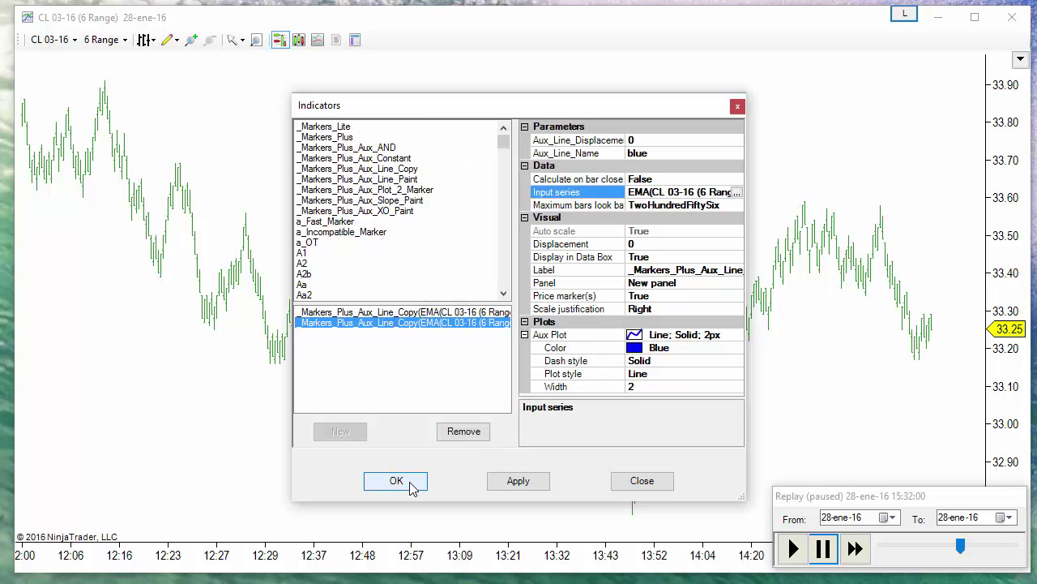
# Apply both line copies and move the red and blue EMA lines onto the price panel.
pyautogui.click(408, 484)
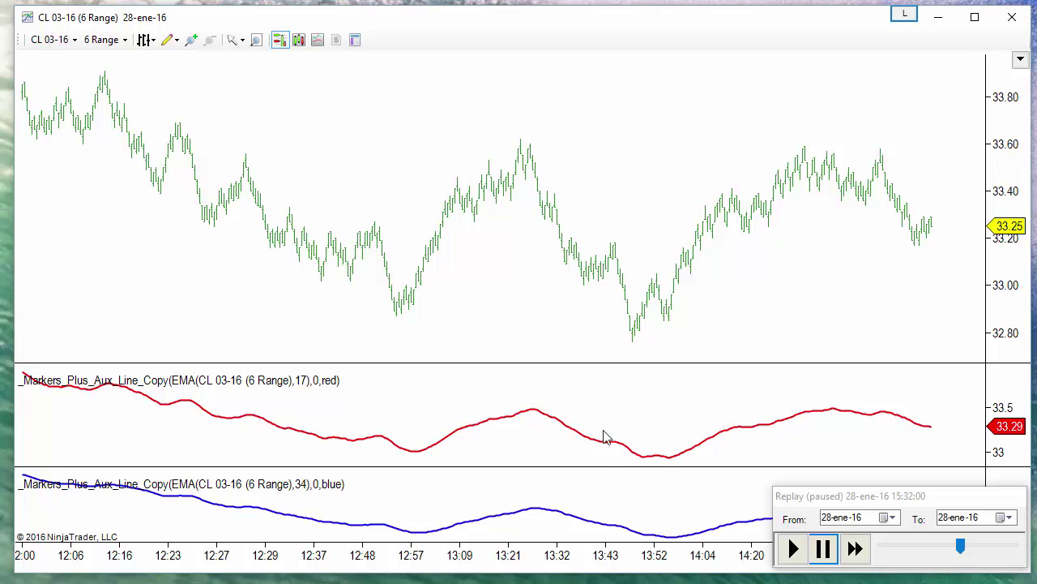
pyautogui.moveTo(600, 451); pyautogui.dragTo(997, 244)
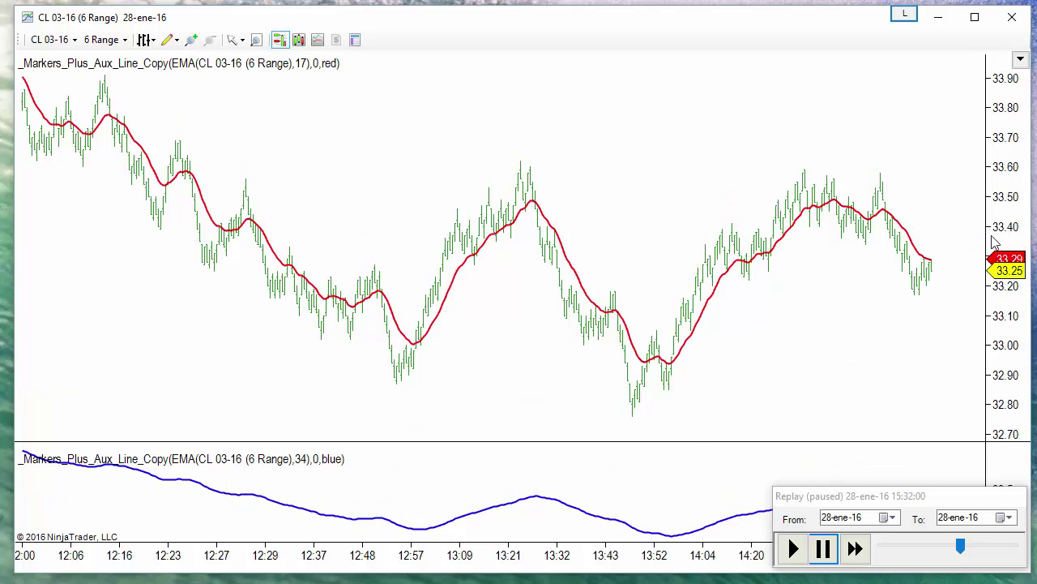
pyautogui.moveTo(633, 533); pyautogui.dragTo(997, 311)
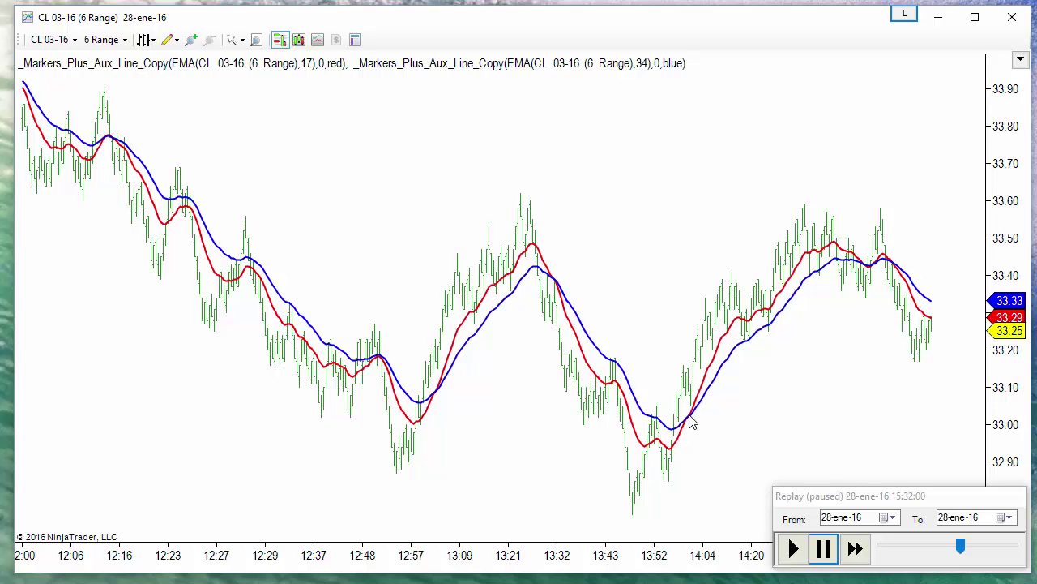
# Add _Markers_Plus_Aux_XO_Paint comparing lines 'red' and 'blue' with threshold 0.001.
pyautogui.rightClick(316, 147)
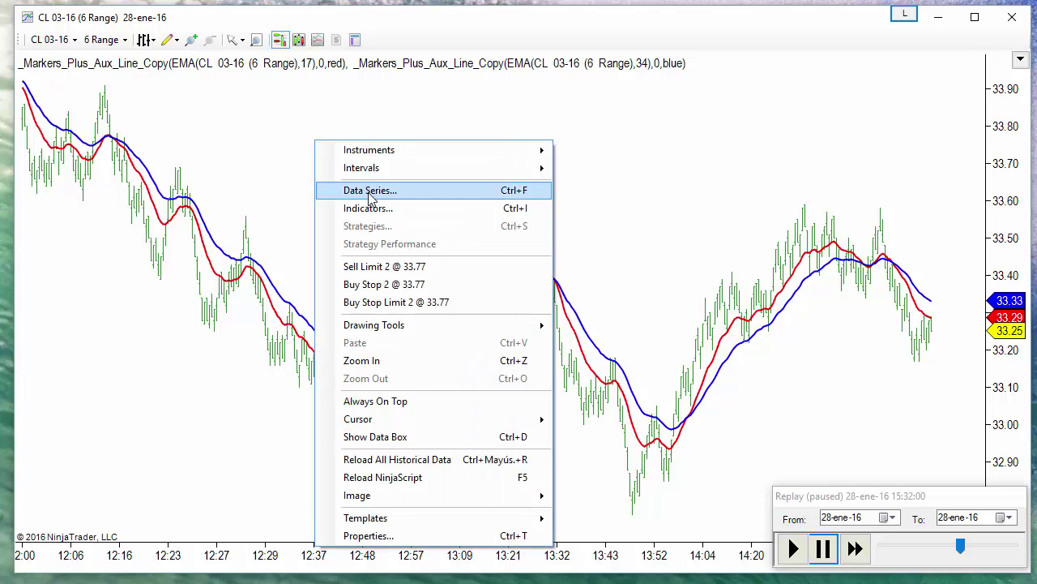
pyautogui.click(375, 209)
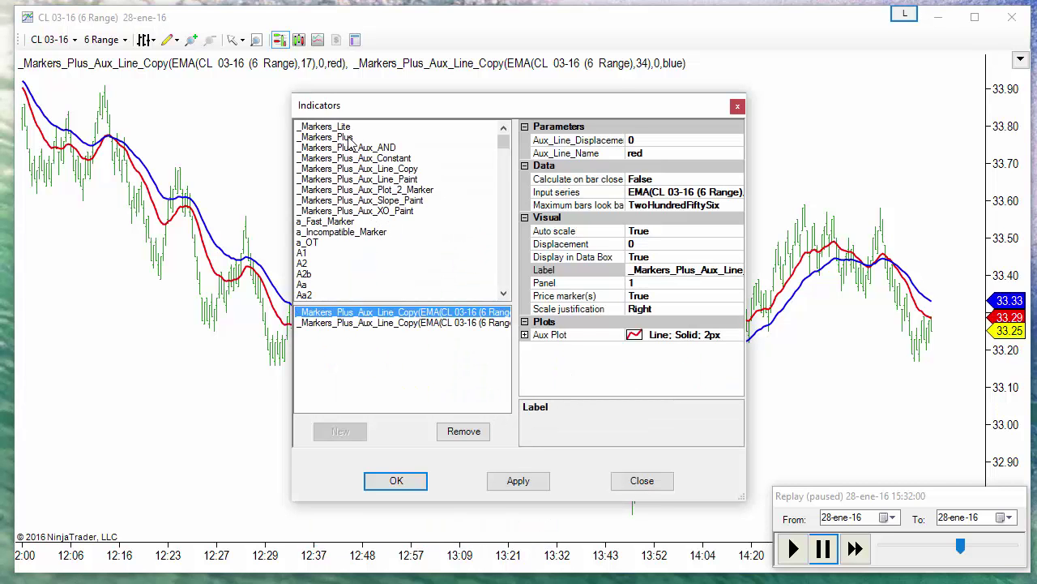
pyautogui.click(389, 213)
pyautogui.doubleClick(387, 213)
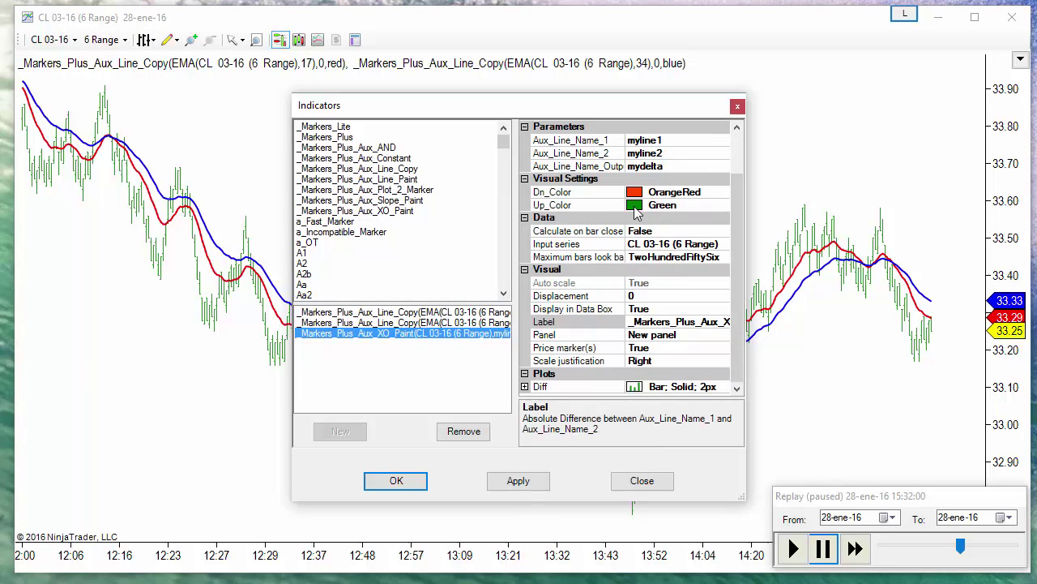
pyautogui.click(693, 142)
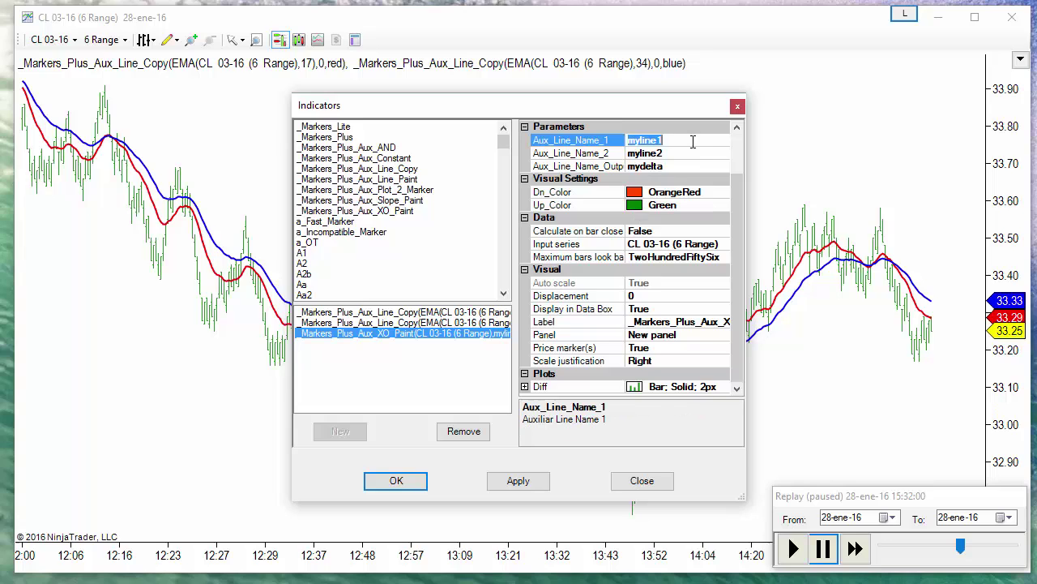
pyautogui.write('red')
pyautogui.click(715, 153)
pyautogui.write('blue')
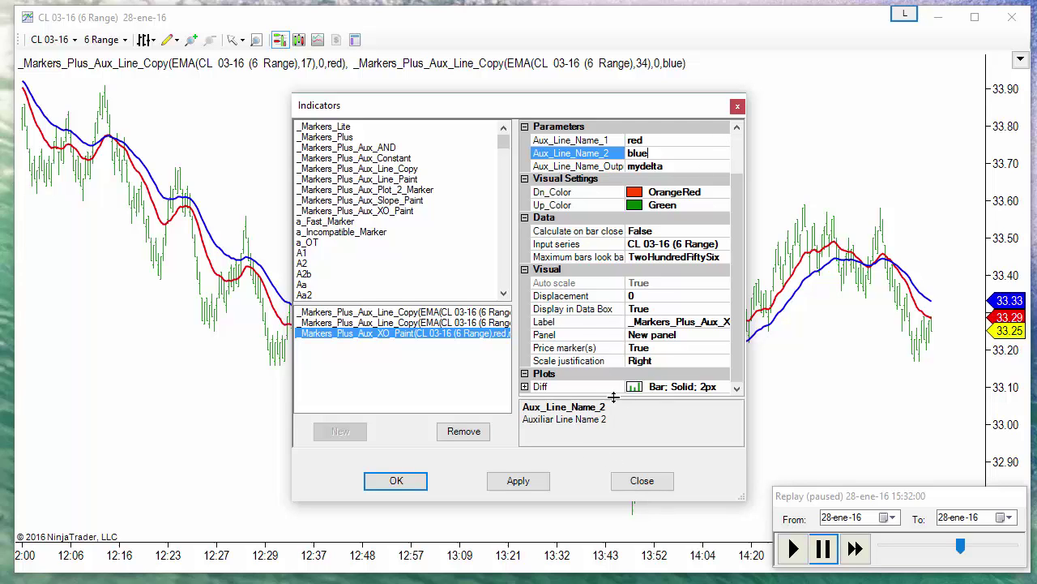
pyautogui.moveTo(735, 340); pyautogui.dragTo(758, 277)
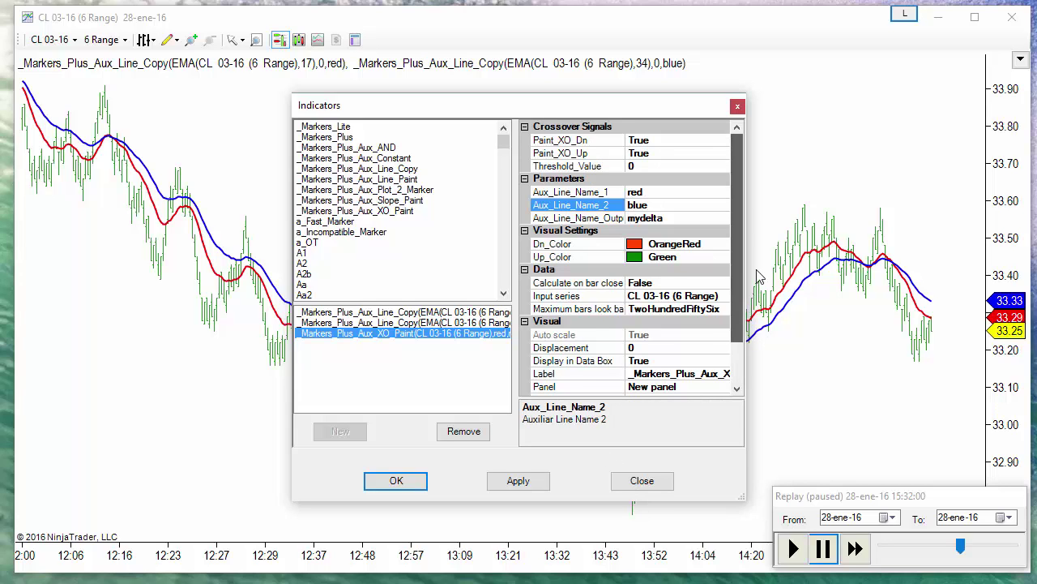
pyautogui.click(653, 166)
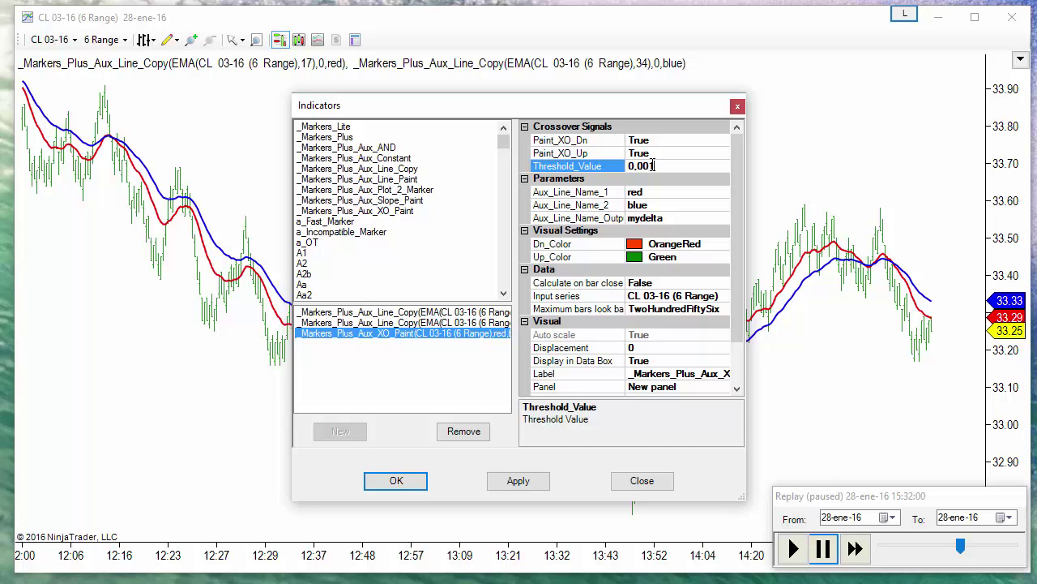
pyautogui.click(404, 483)
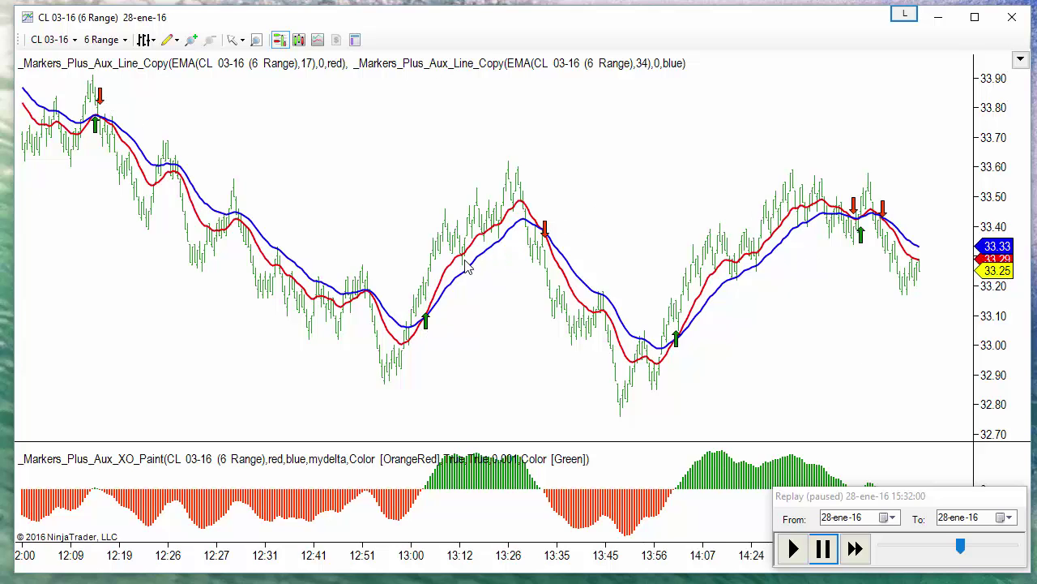
# Load the saved chart template 'a' onto the chart.
pyautogui.rightClick(203, 79)
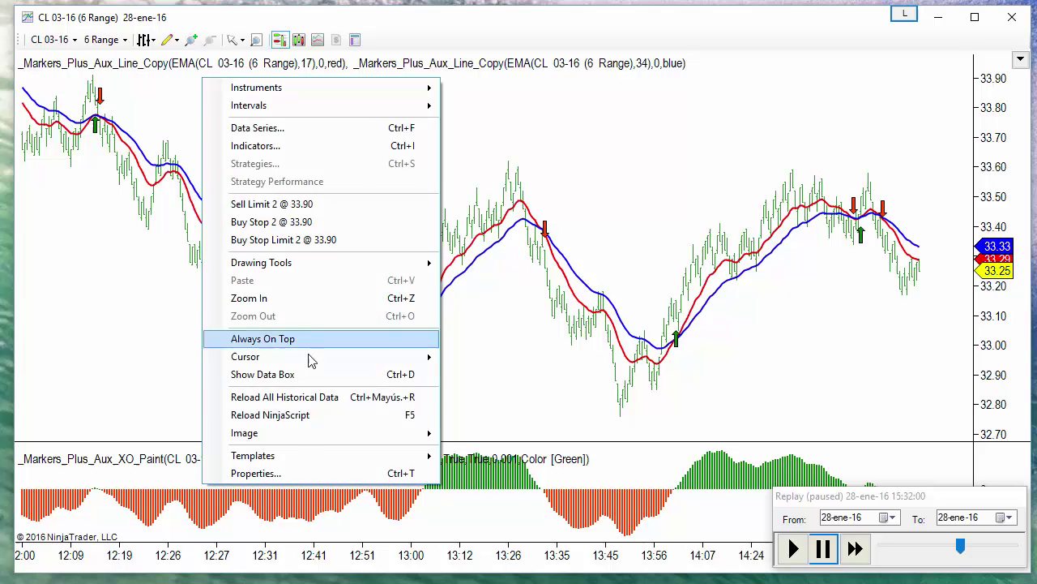
pyautogui.moveTo(300, 454)
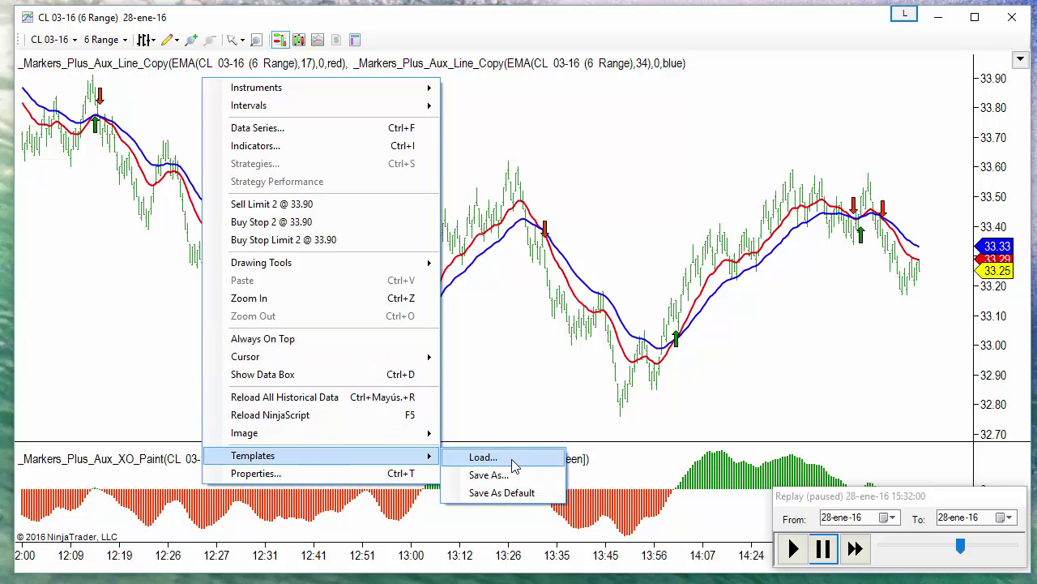
pyautogui.click(514, 463)
pyautogui.click(523, 282)
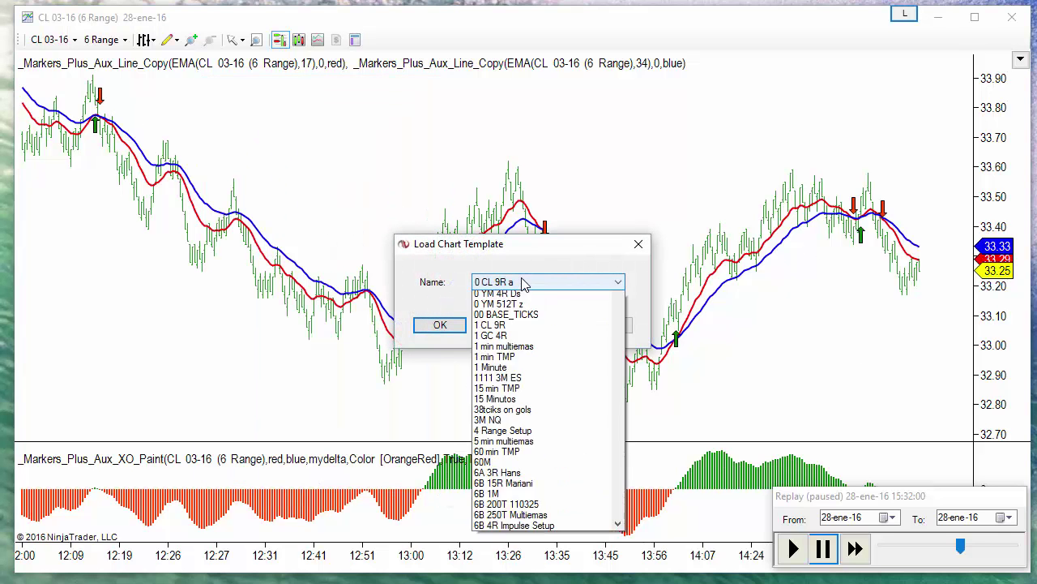
pyautogui.scroll(-4, 523, 282)
pyautogui.write('a')
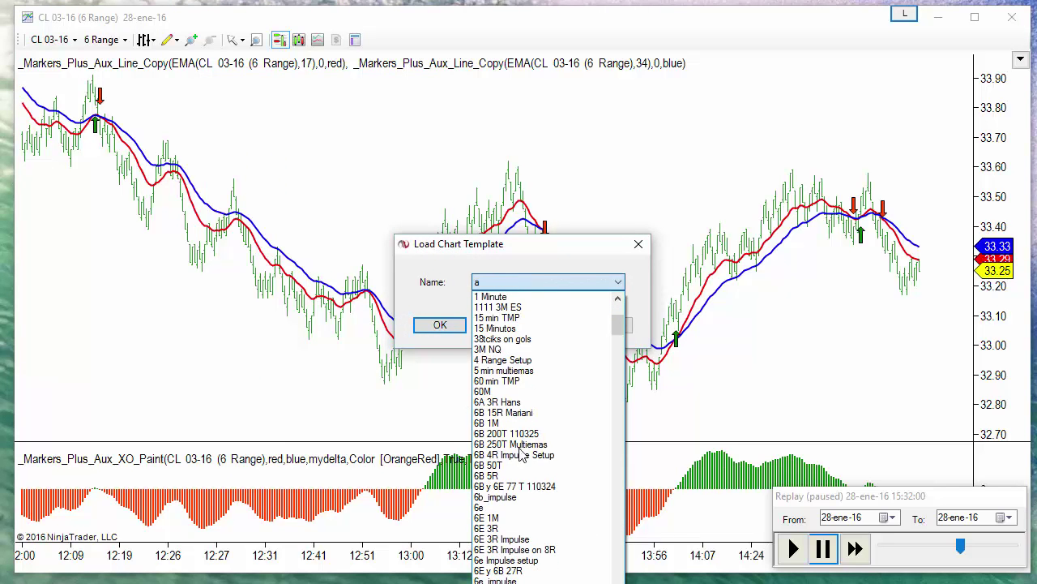
pyautogui.click(443, 405)
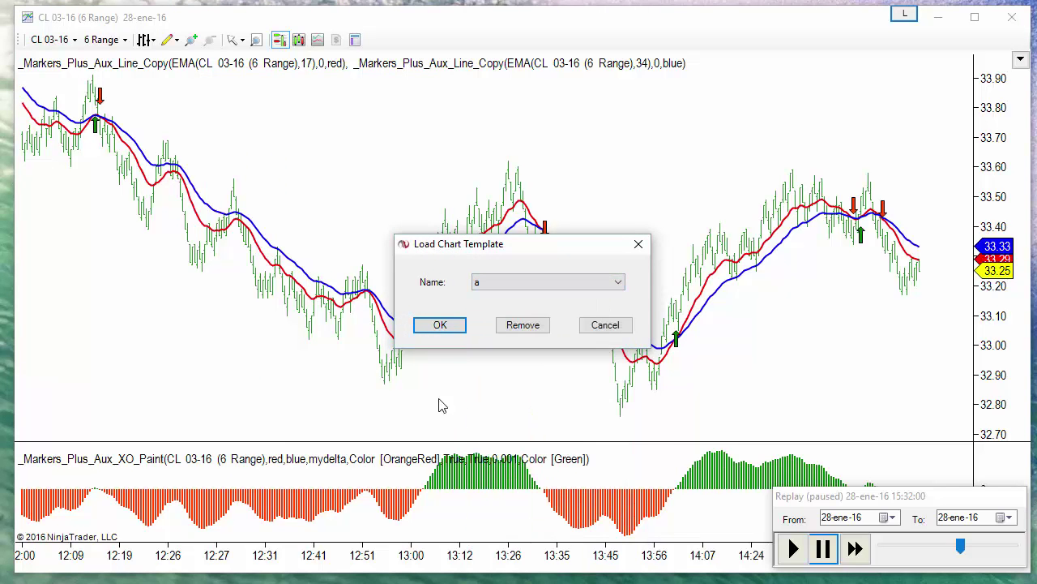
pyautogui.click(440, 325)
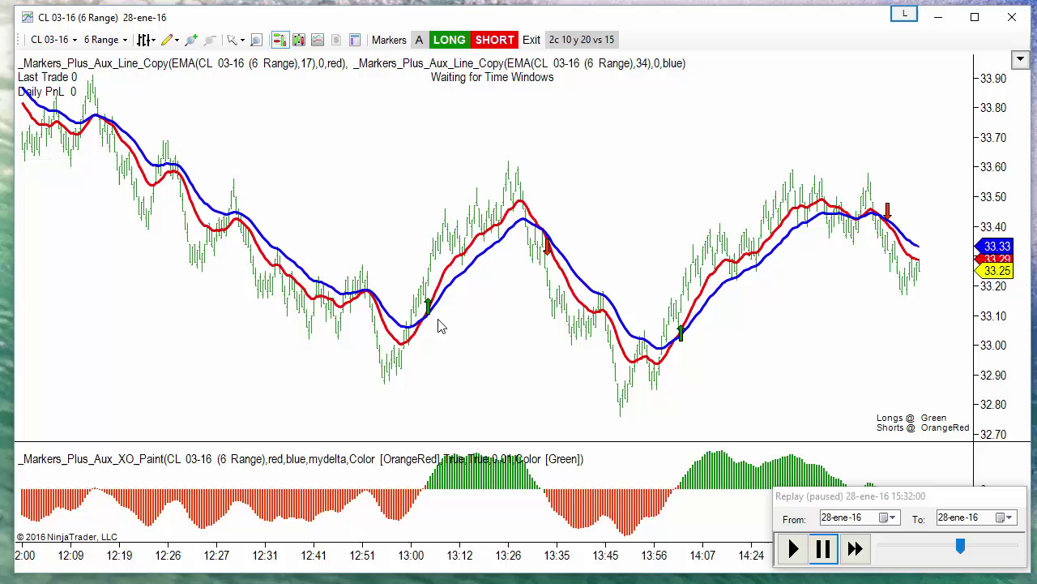
pyautogui.rightClick(330, 160)
pyautogui.click(369, 232)
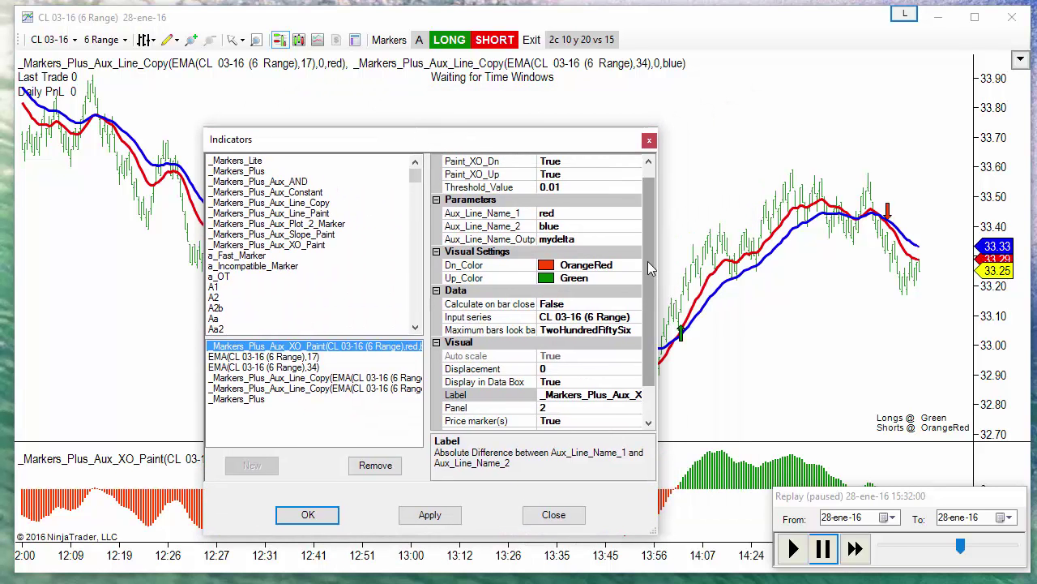
pyautogui.scroll(1, 649, 269)
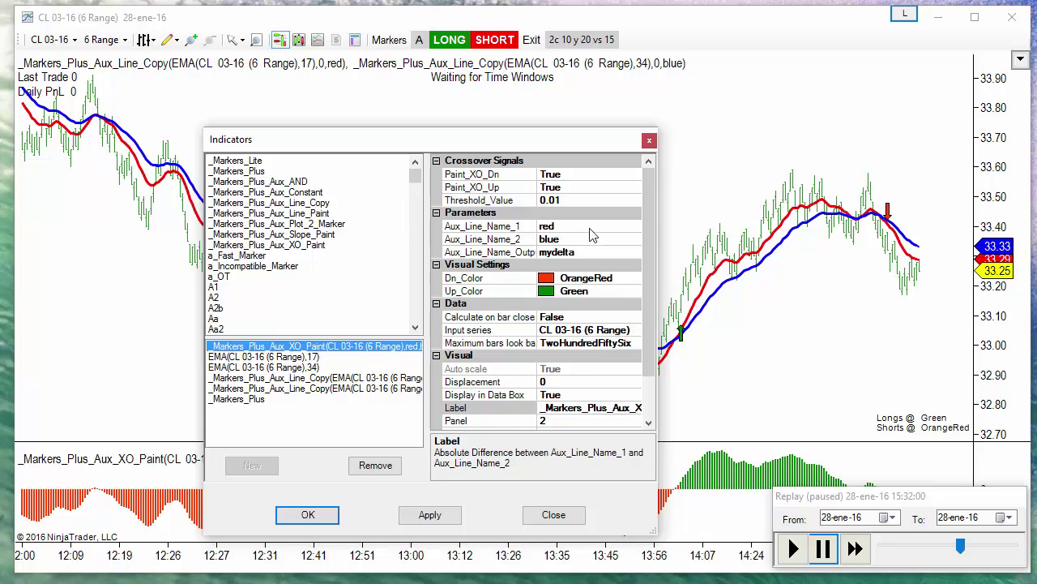
pyautogui.click(535, 203)
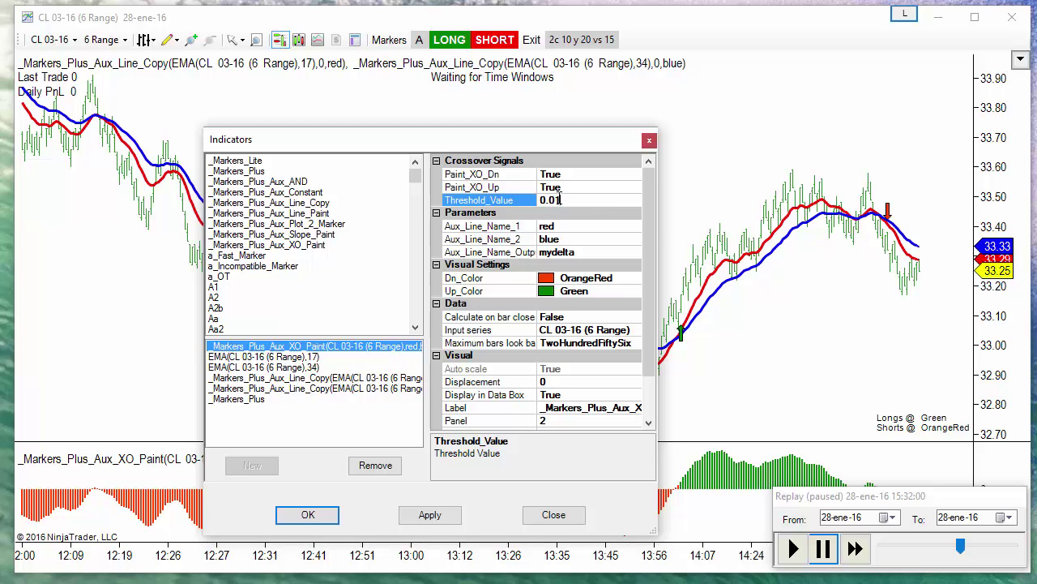
pyautogui.click(258, 400)
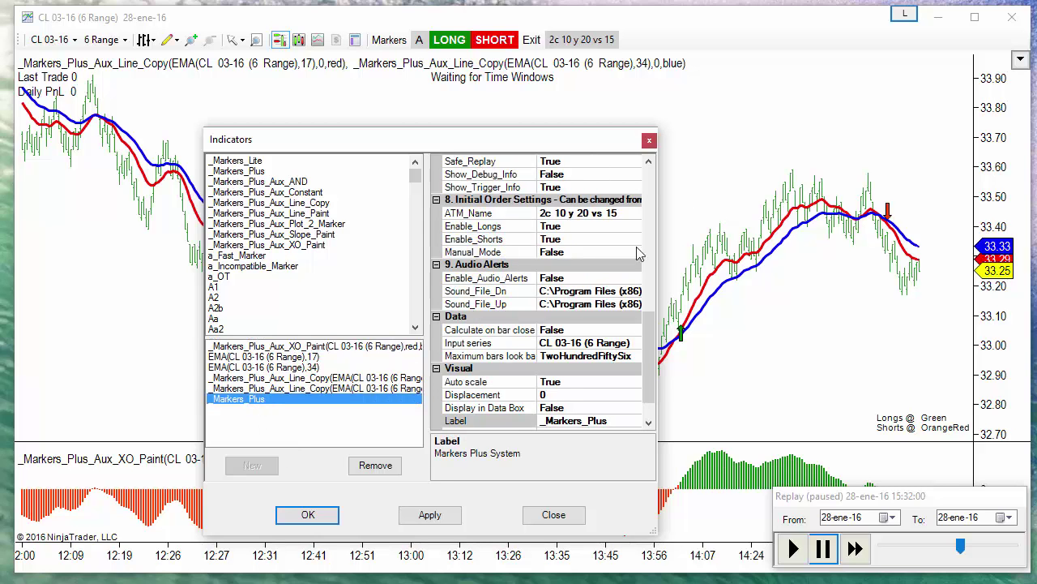
pyautogui.moveTo(653, 375); pyautogui.dragTo(653, 230)
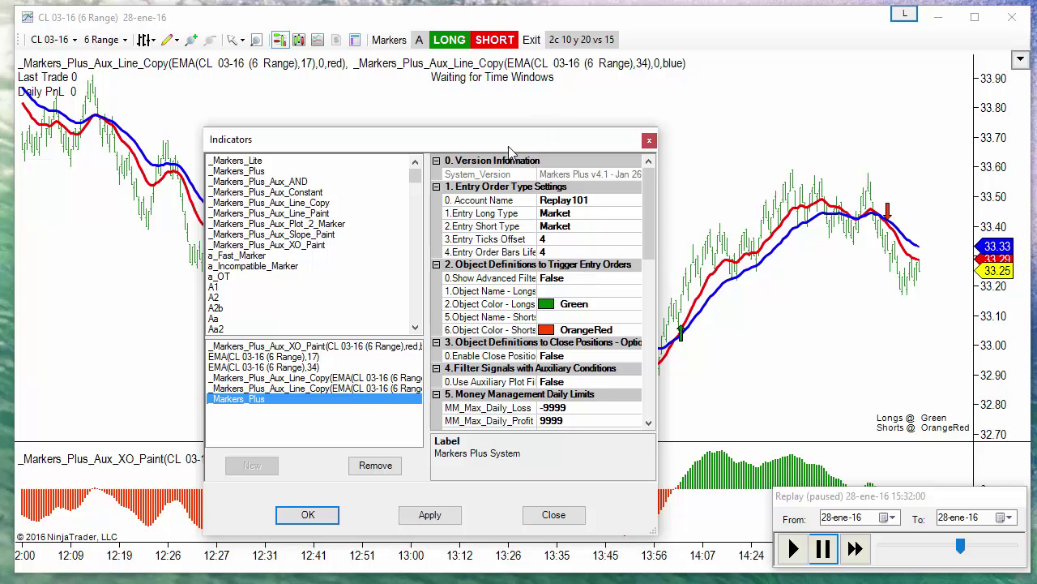
pyautogui.moveTo(511, 151); pyautogui.dragTo(422, 134)
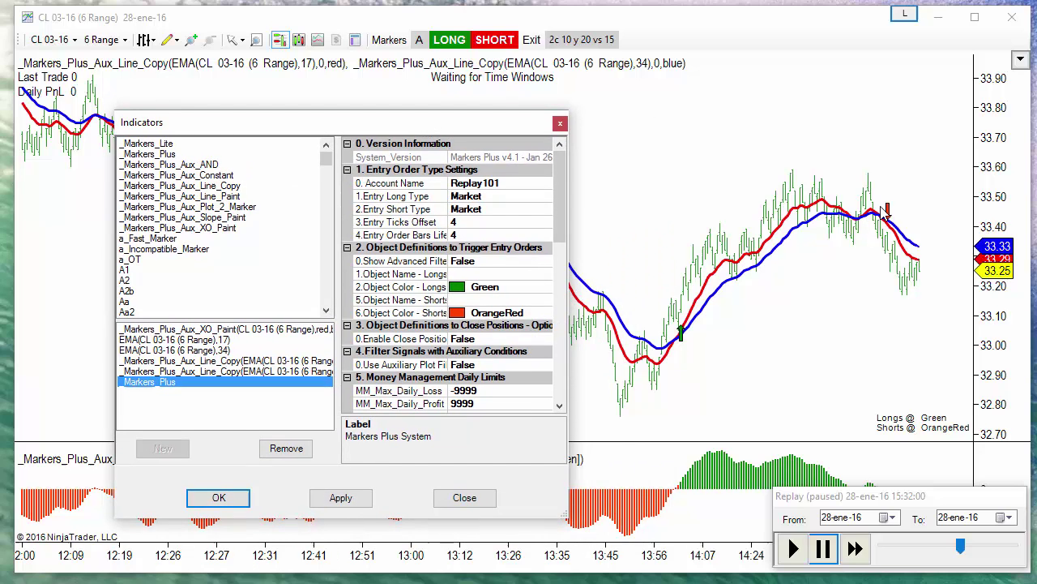
pyautogui.click(462, 498)
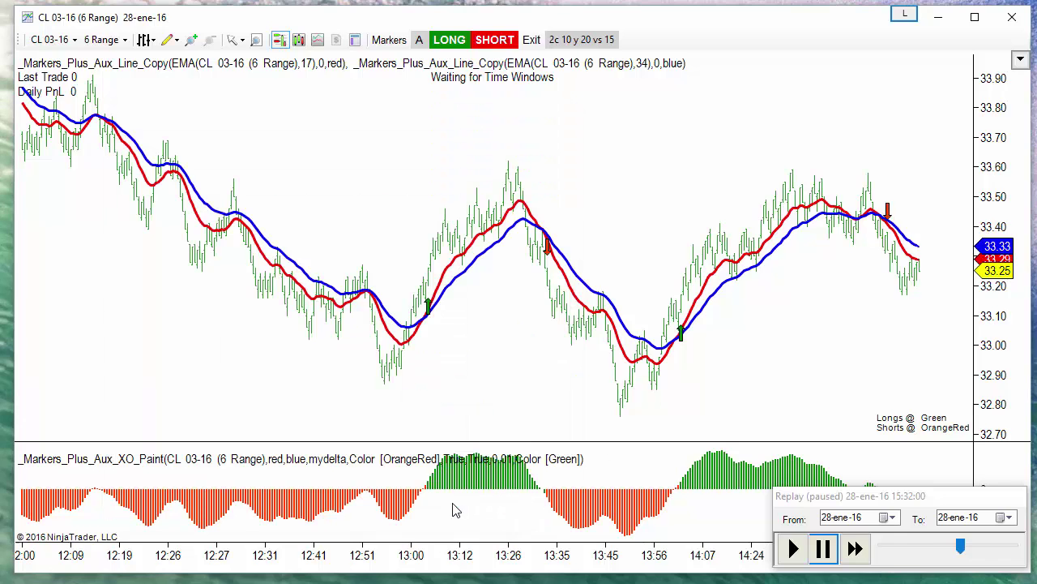
# Jump the market replay to 10:20:00 on 28-ene-16.
pyautogui.rightClick(907, 551)
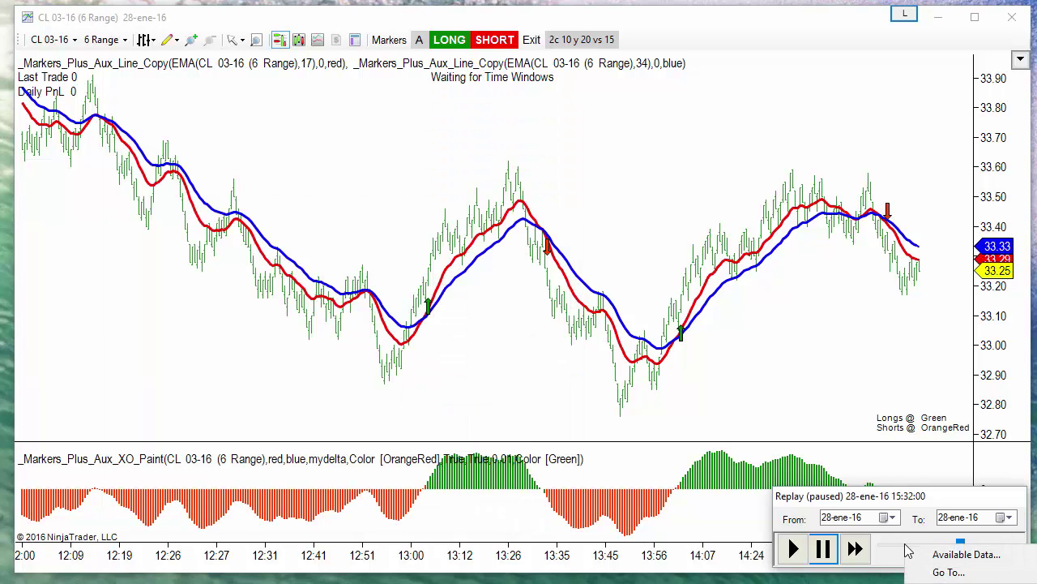
pyautogui.click(932, 572)
pyautogui.click(905, 535)
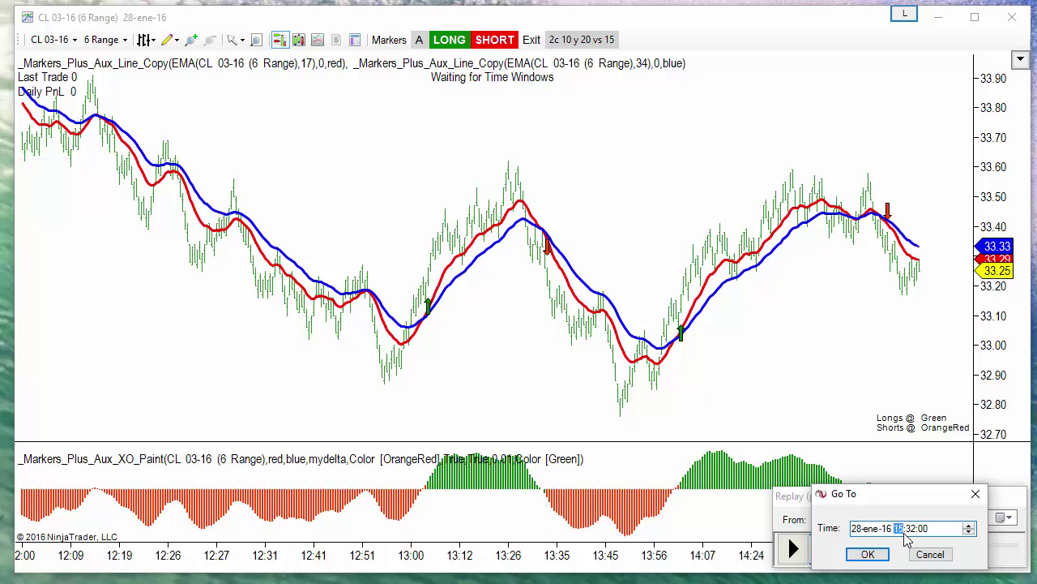
pyautogui.write('10')
pyautogui.click(866, 554)
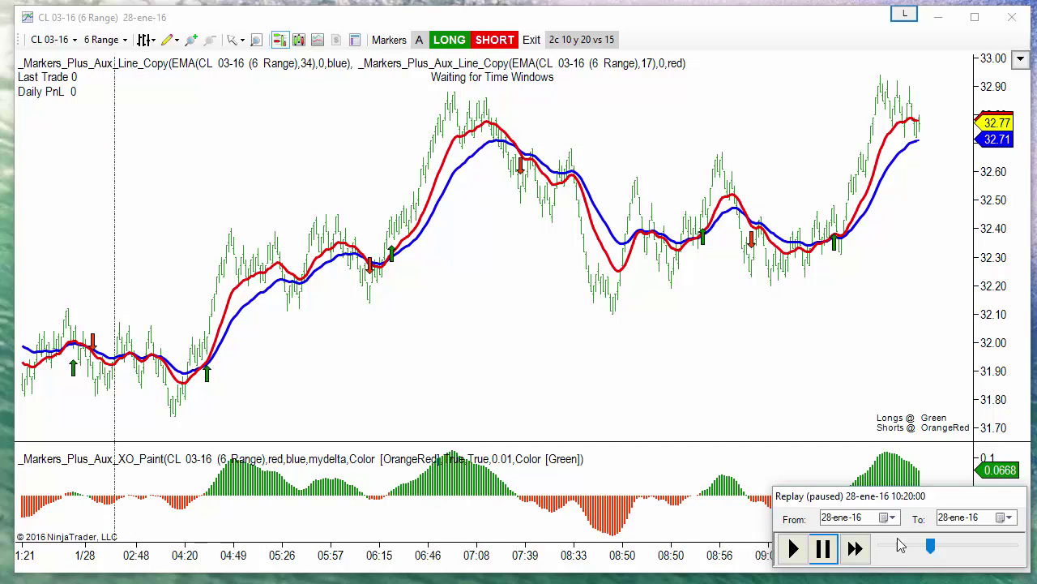
# Play the replay at 1x and select ATM strategy '2c 10 y 20 vs 15' in Chart Trader.
pyautogui.click(796, 549)
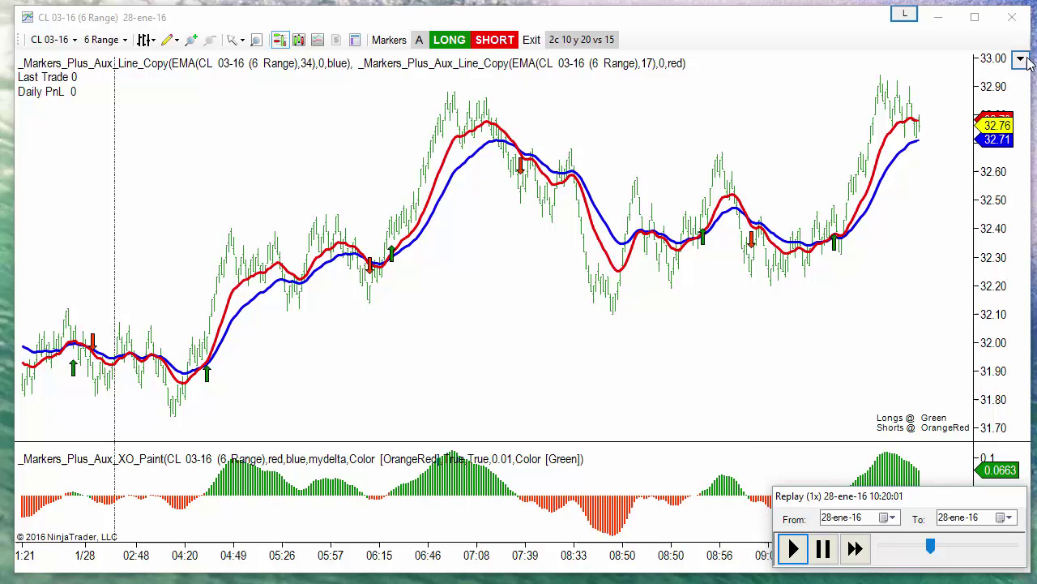
pyautogui.hotkey('ctrl', 't')
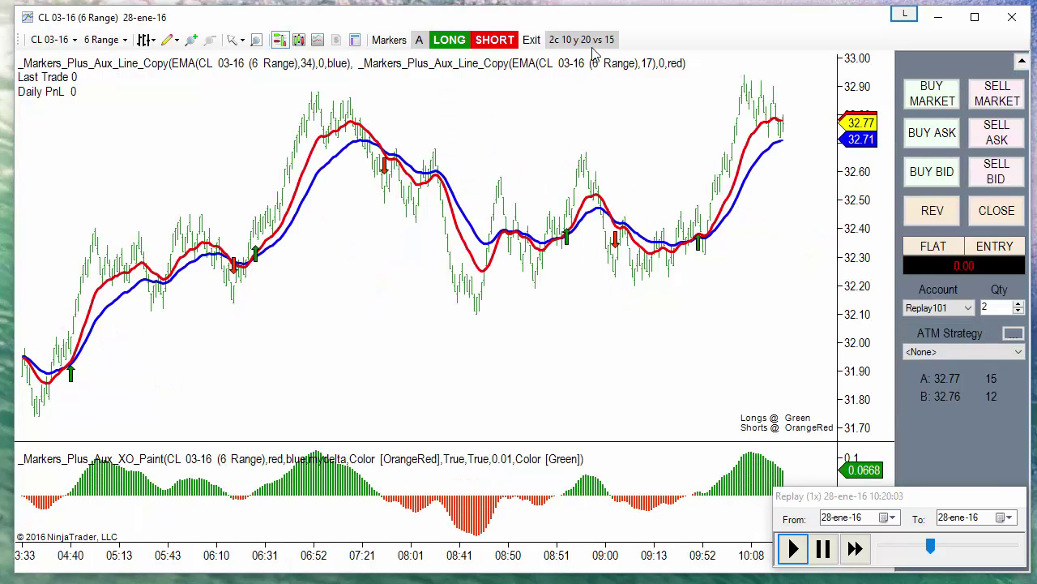
pyautogui.click(950, 357)
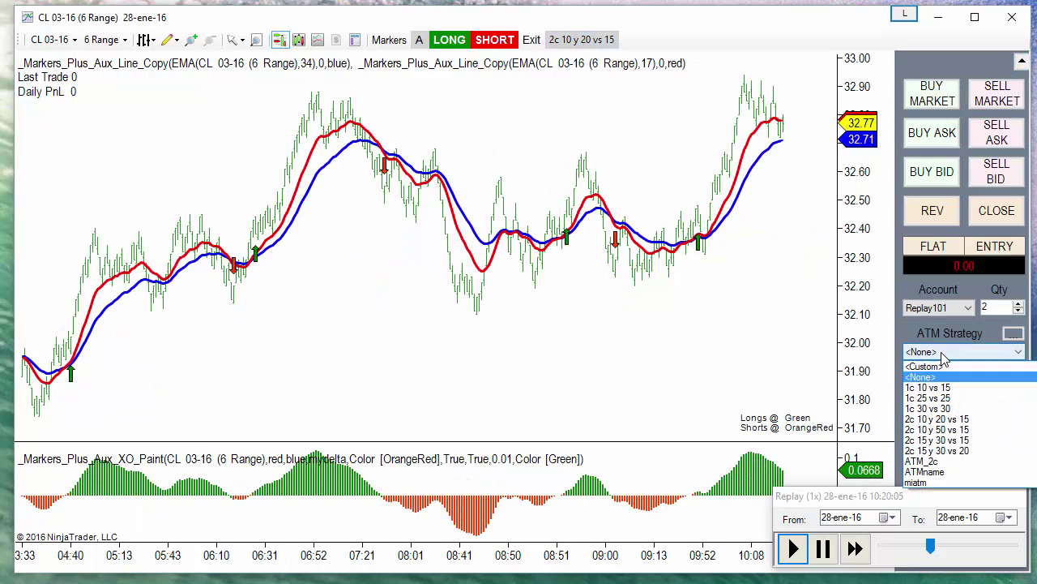
pyautogui.click(961, 420)
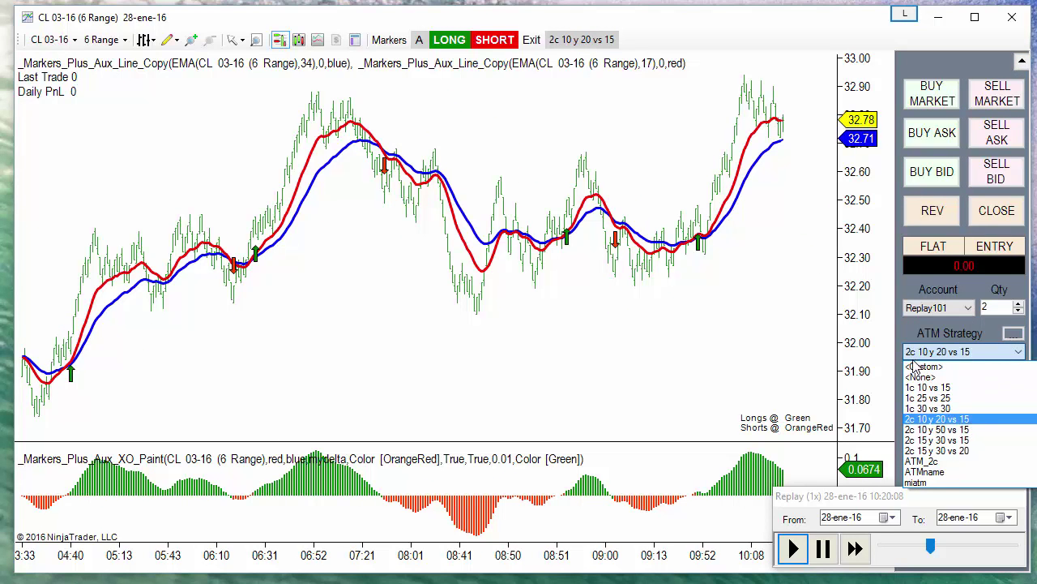
pyautogui.click(1012, 339)
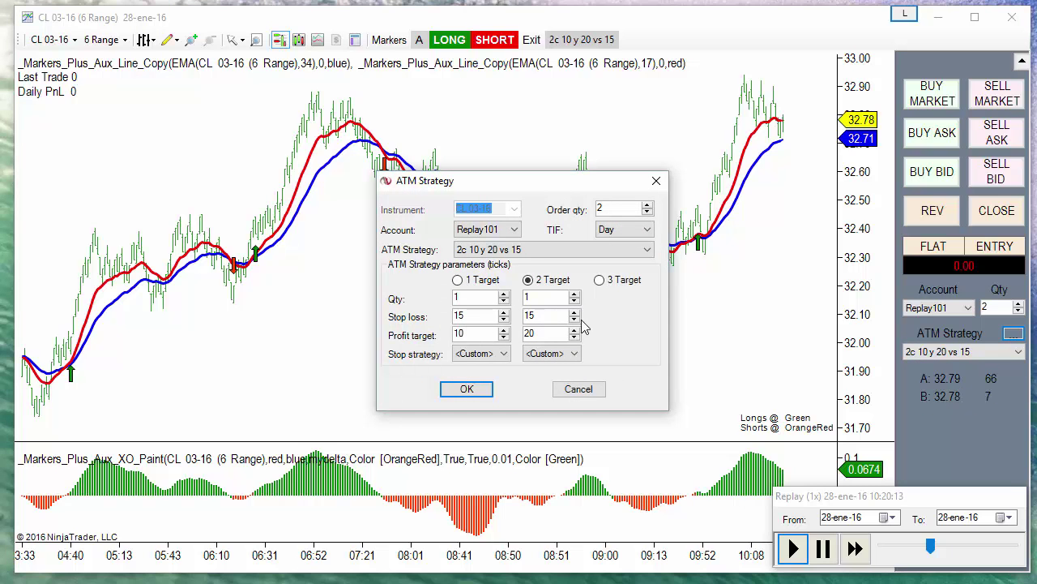
pyautogui.click(594, 392)
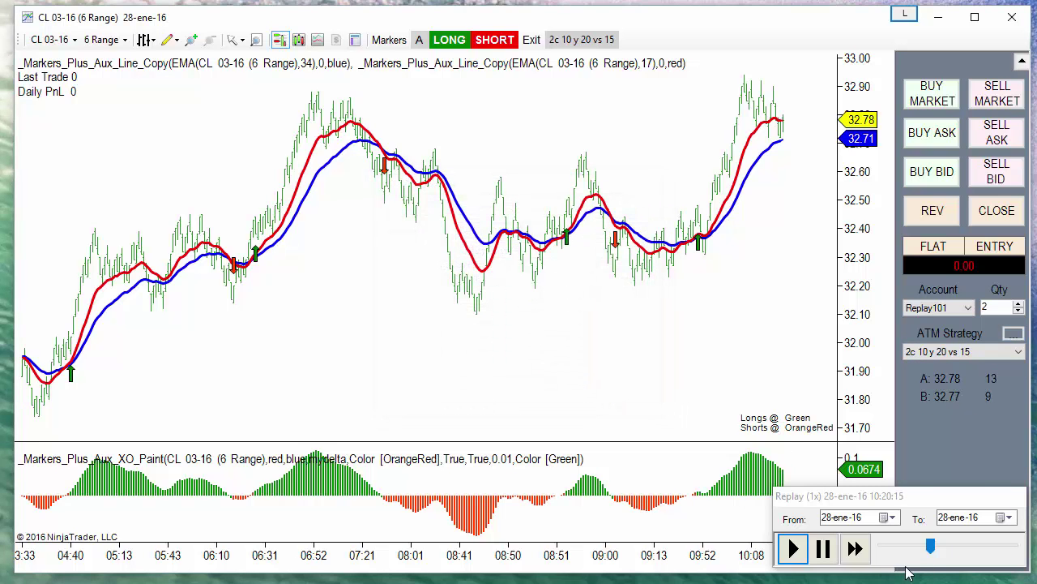
# Raise the replay speed to 100x and move the replay controls aside while trades execute.
pyautogui.click(856, 549)
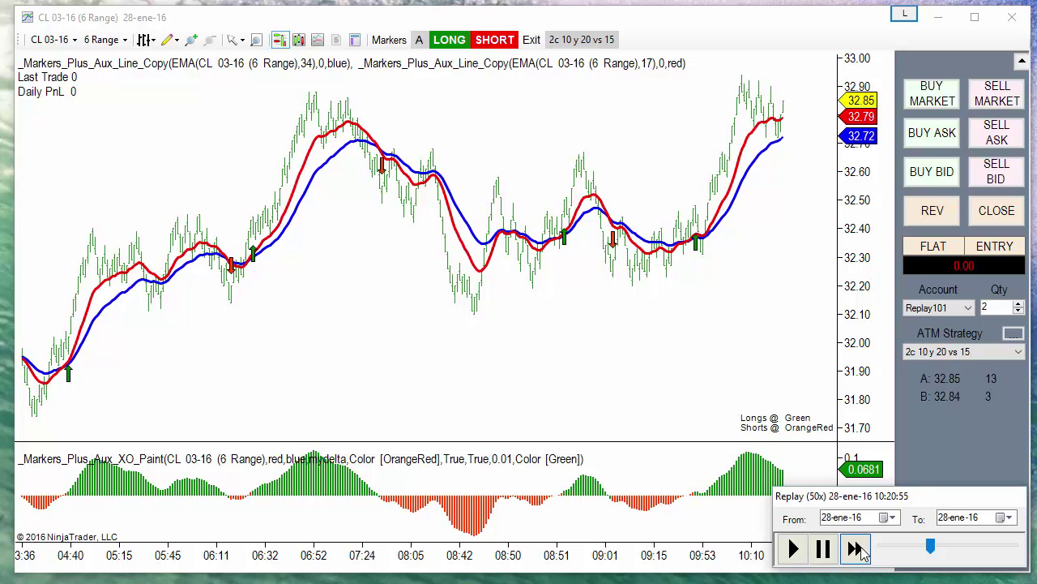
pyautogui.click(858, 550)
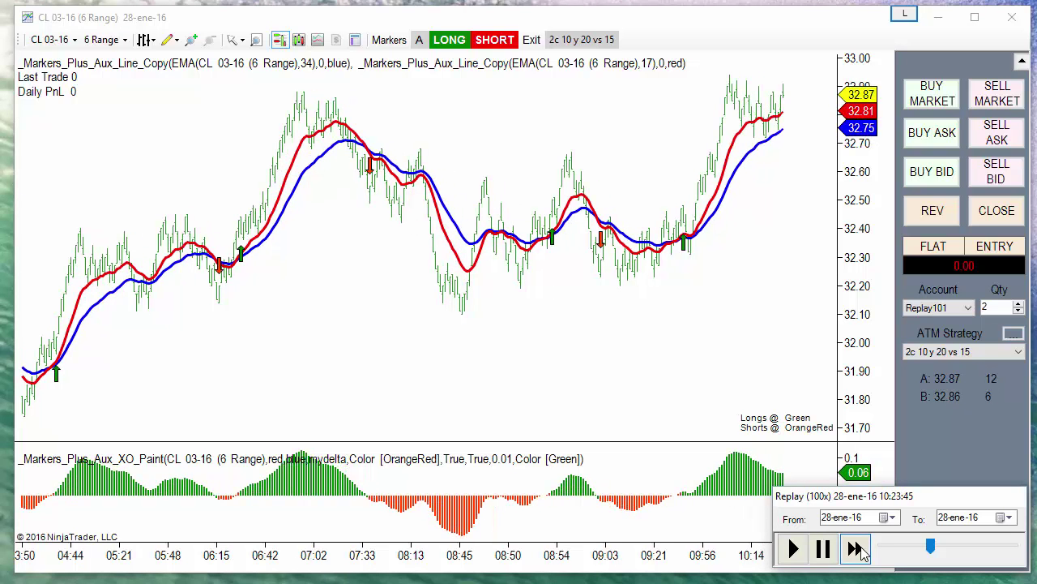
pyautogui.moveTo(847, 496); pyautogui.dragTo(1036, 496)
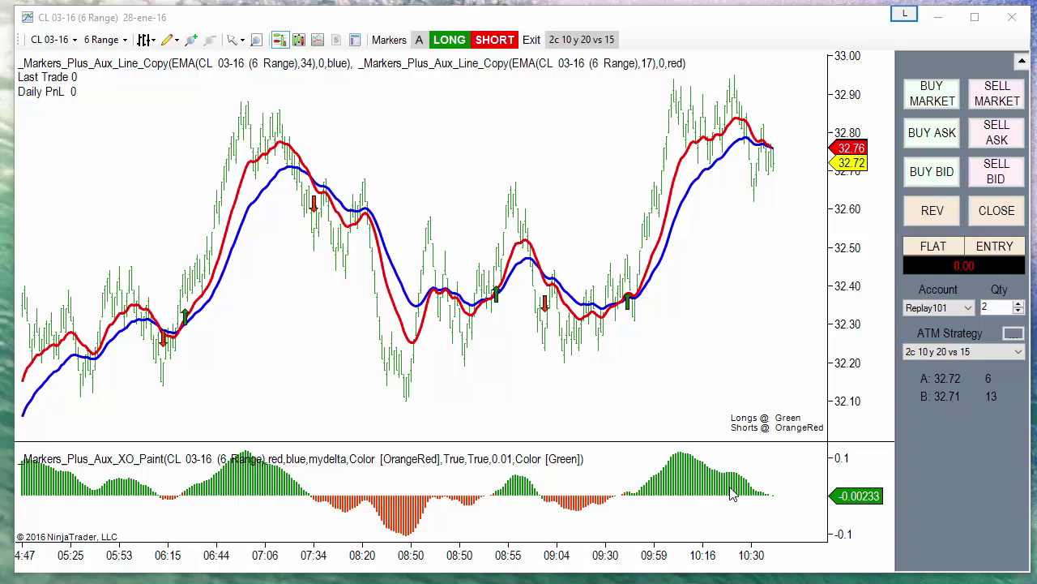
pyautogui.click(703, 193)
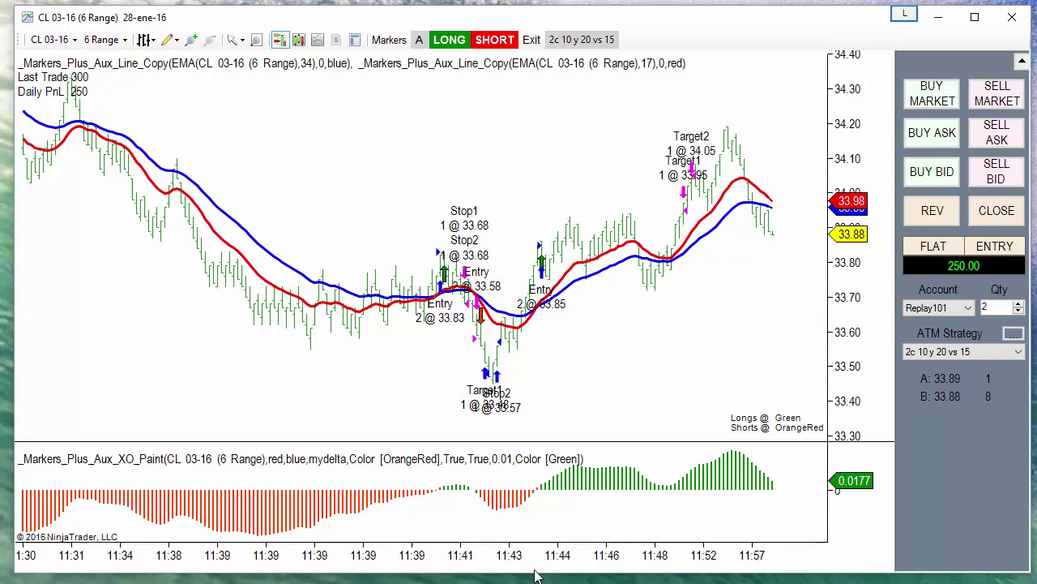
# Drag the time axis to widen bar spacing as the replay keeps trading.
pyautogui.moveTo(526, 563); pyautogui.dragTo(472, 567)
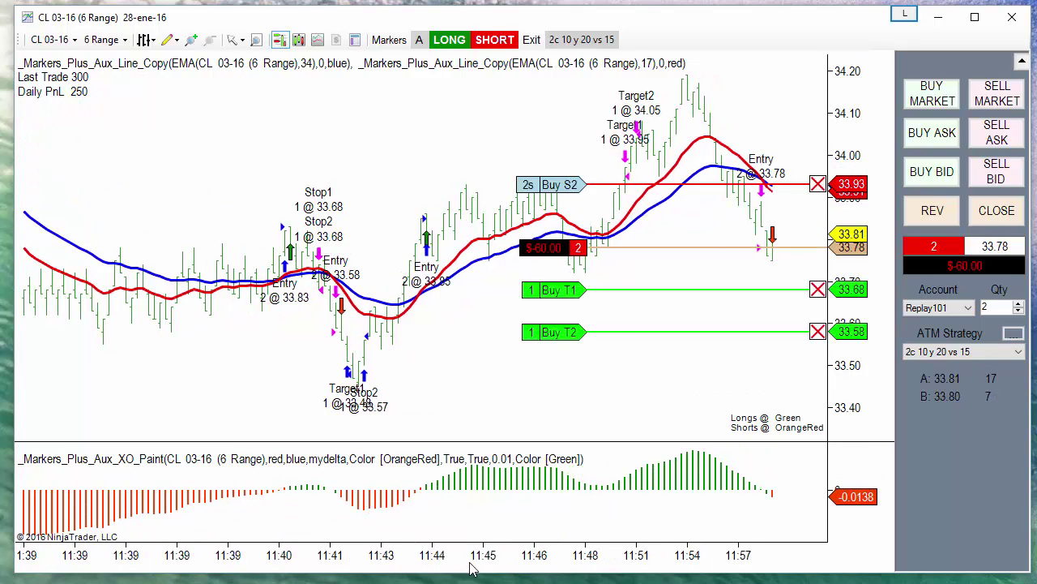